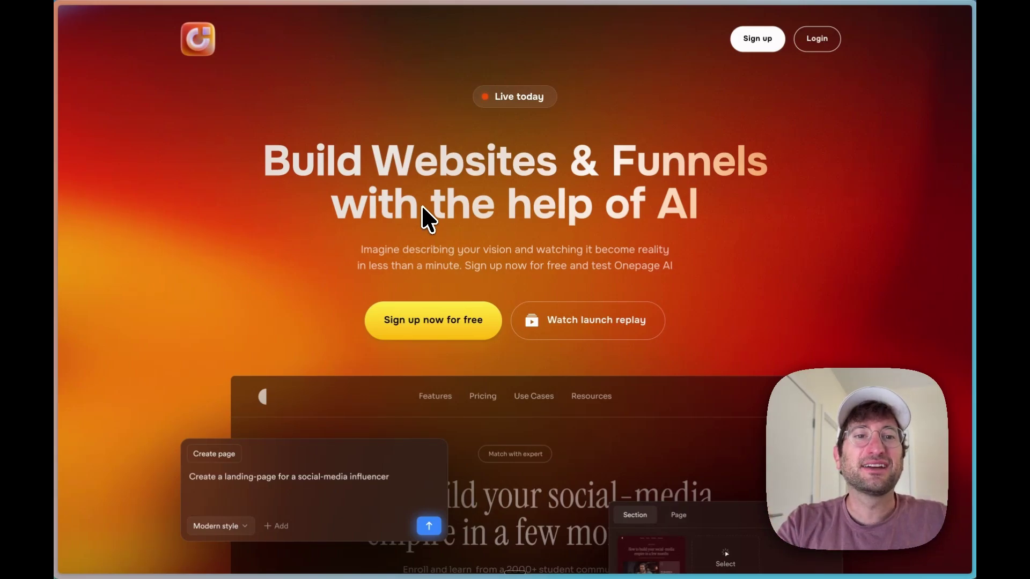
Step: Open the Agency Starter kit in the template gallery and preview its 'Homepage. First version'
scroll(422, 206, "down", 1)
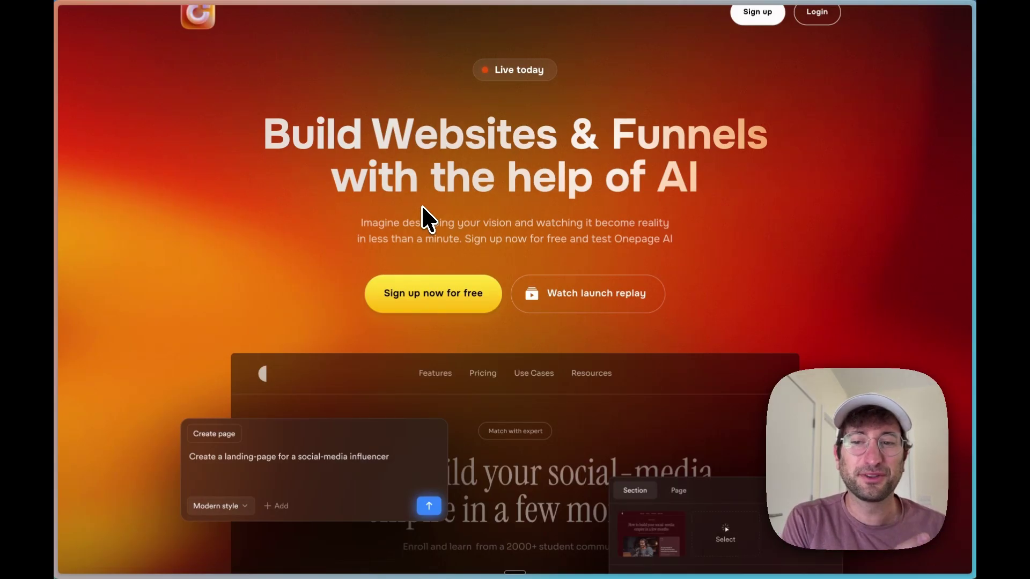
scroll(422, 207, "down", 15)
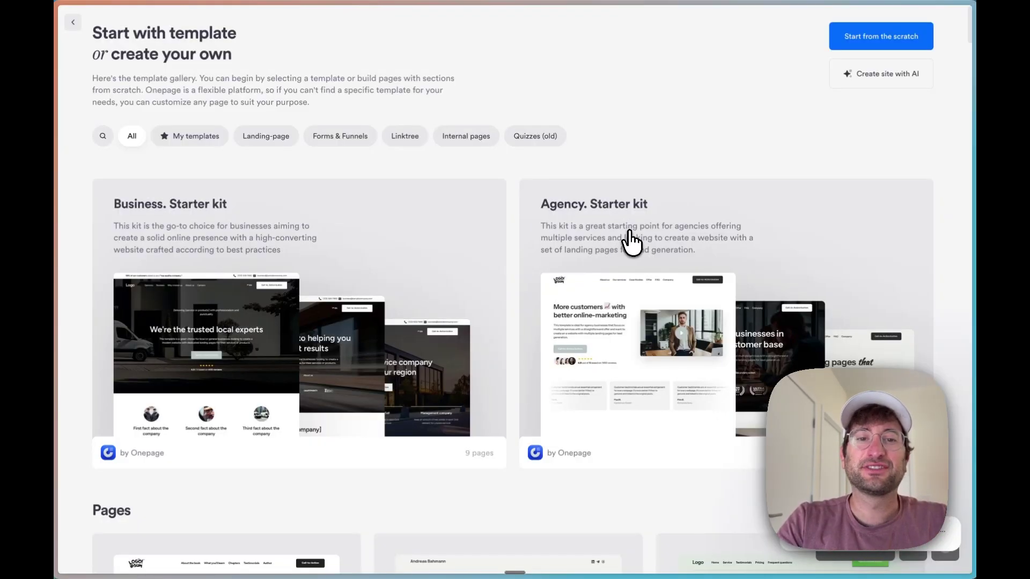
left_click(632, 240)
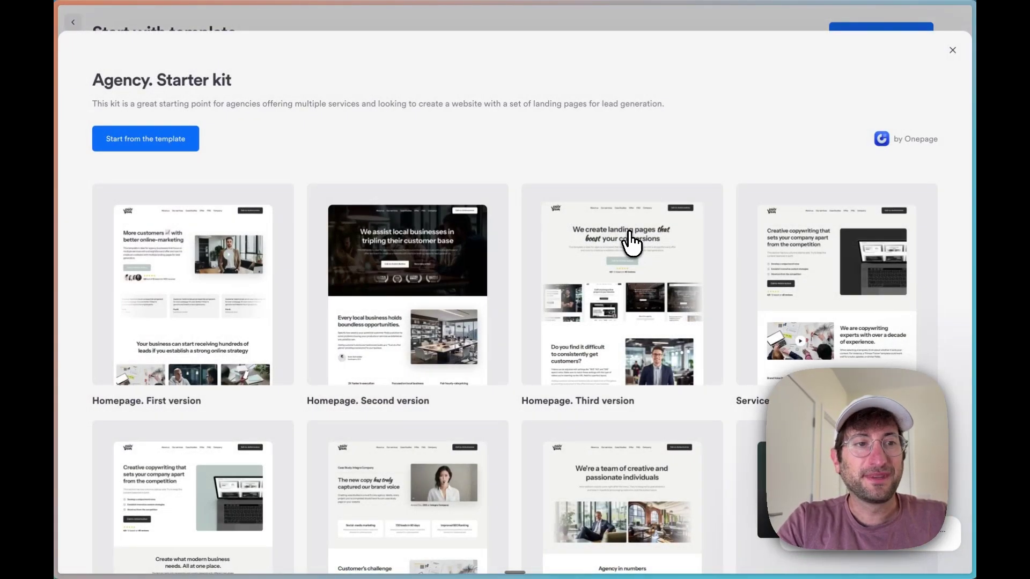
scroll(214, 324, "down", 5)
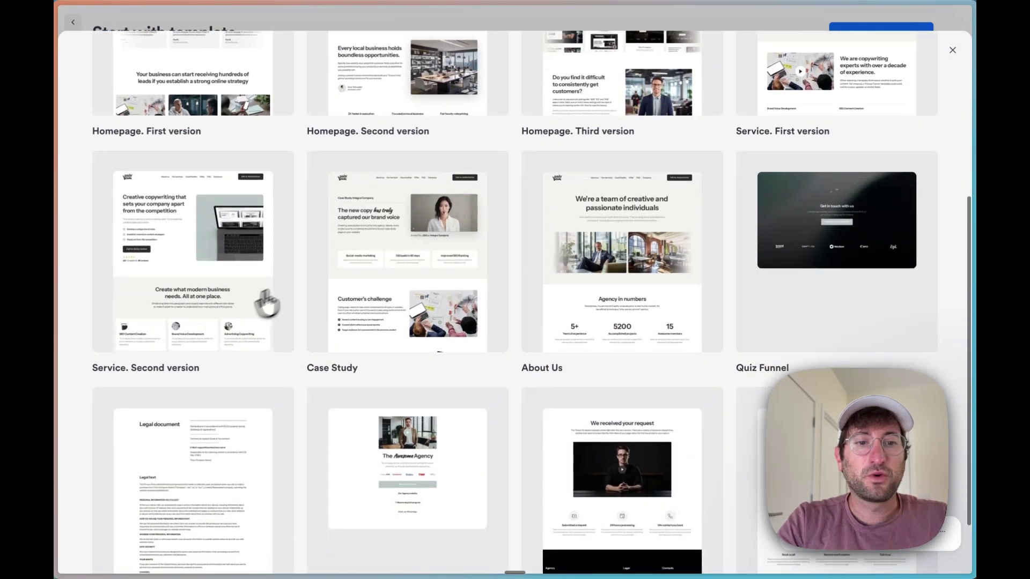
scroll(656, 351, "down", 1)
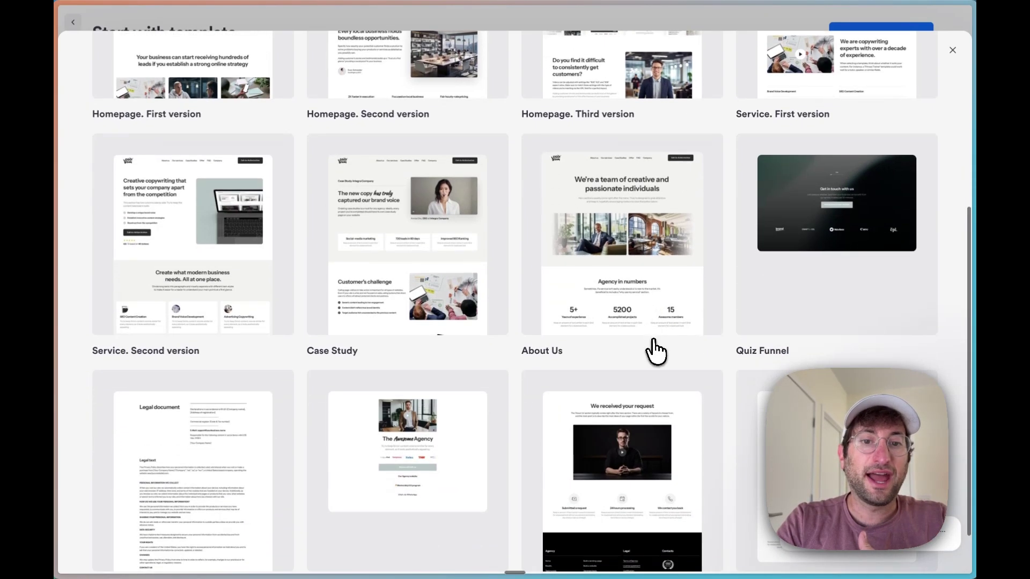
scroll(655, 351, "down", 1)
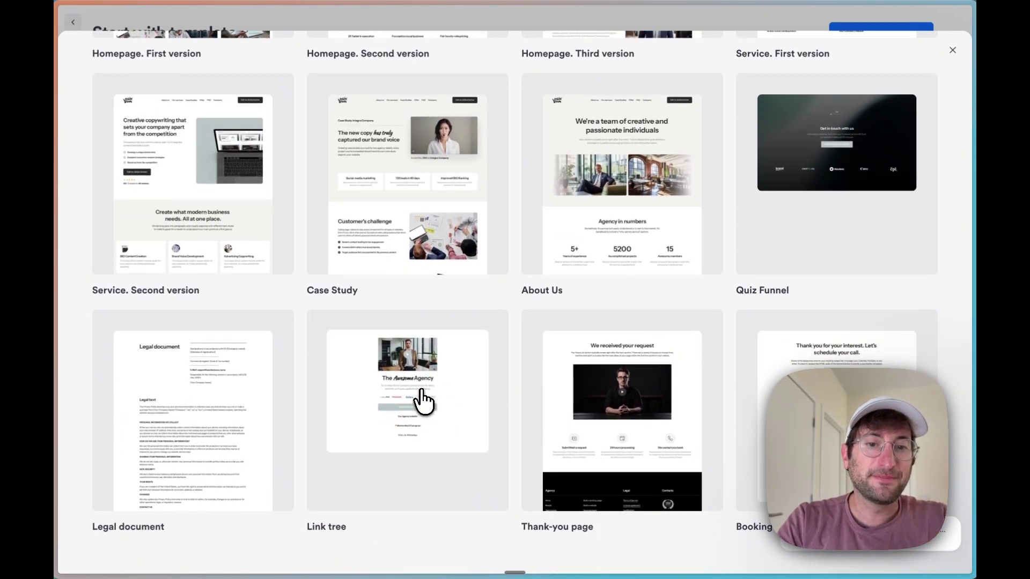
scroll(455, 482, "up", 1)
scroll(472, 479, "down", 1)
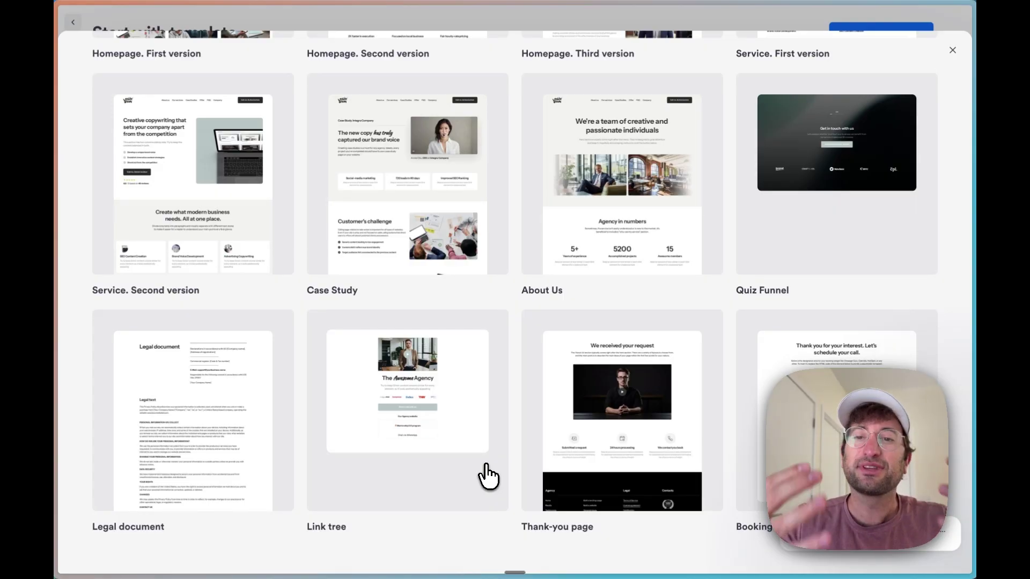
scroll(429, 450, "up", 6)
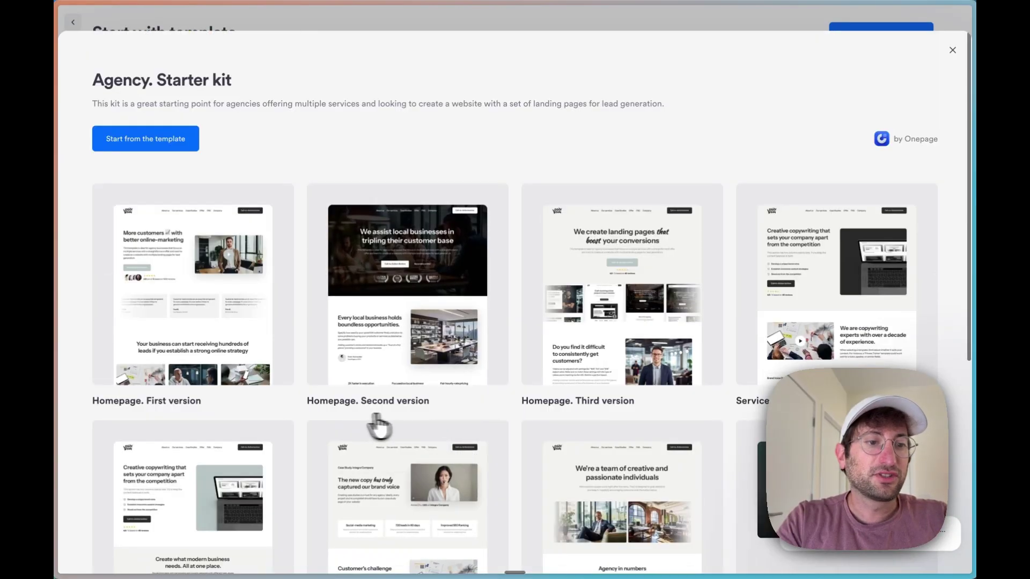
left_click(193, 306)
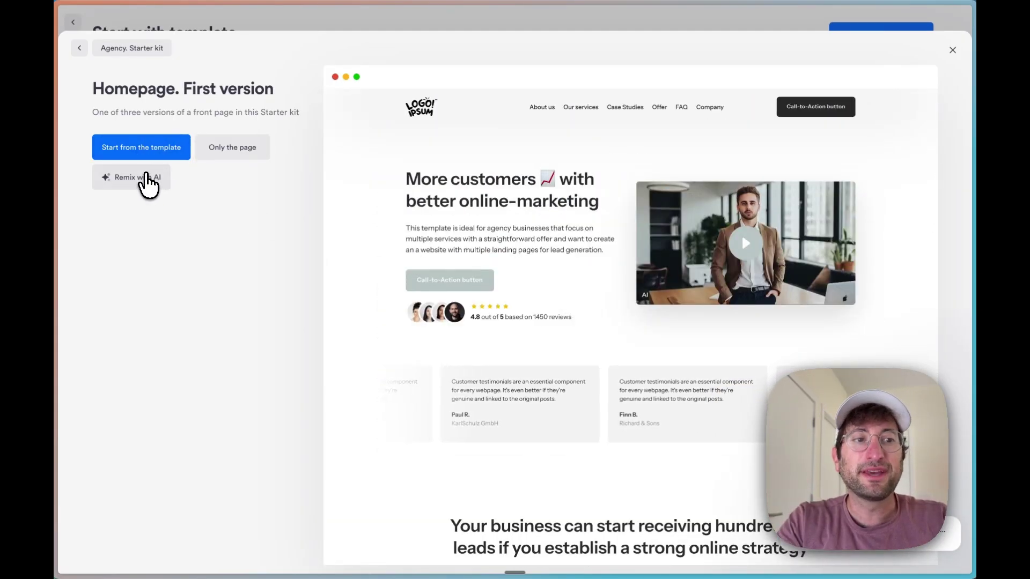
Step: Ask the AI to remix the agency homepage for an agency building medical-practice websites
left_click(146, 177)
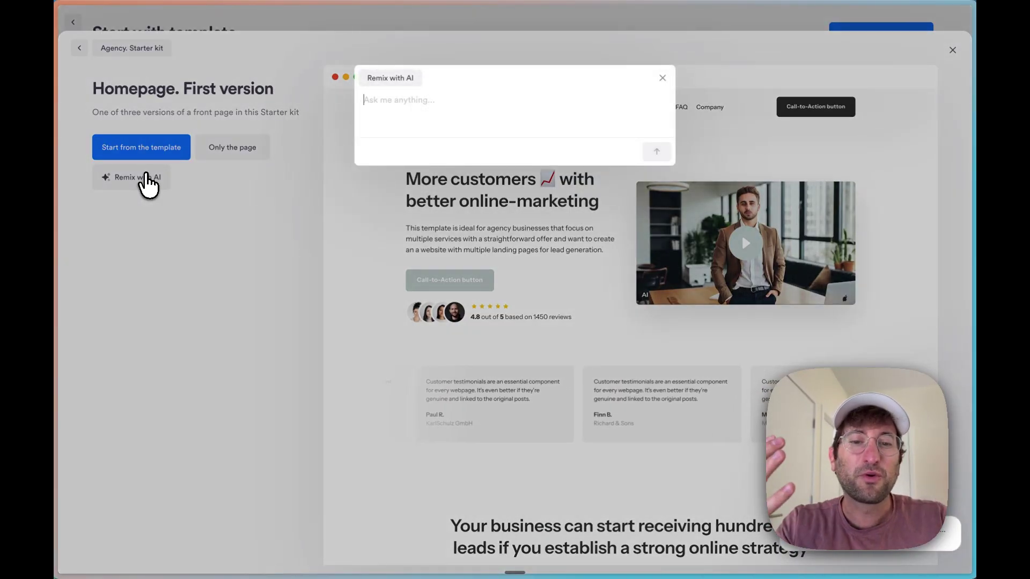
type("Please position the agency to be targeted towards making websites for medical practices")
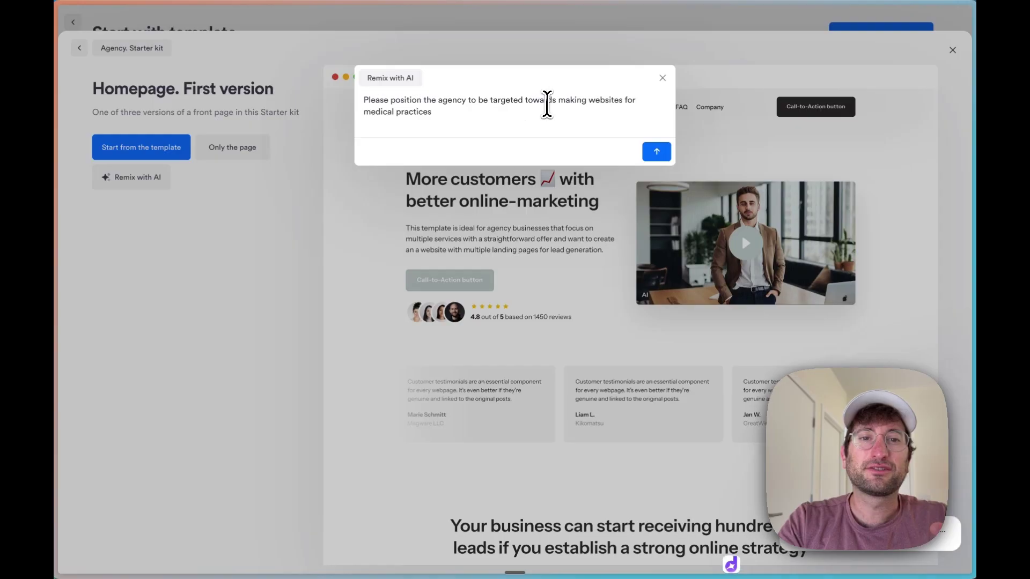
left_click(656, 152)
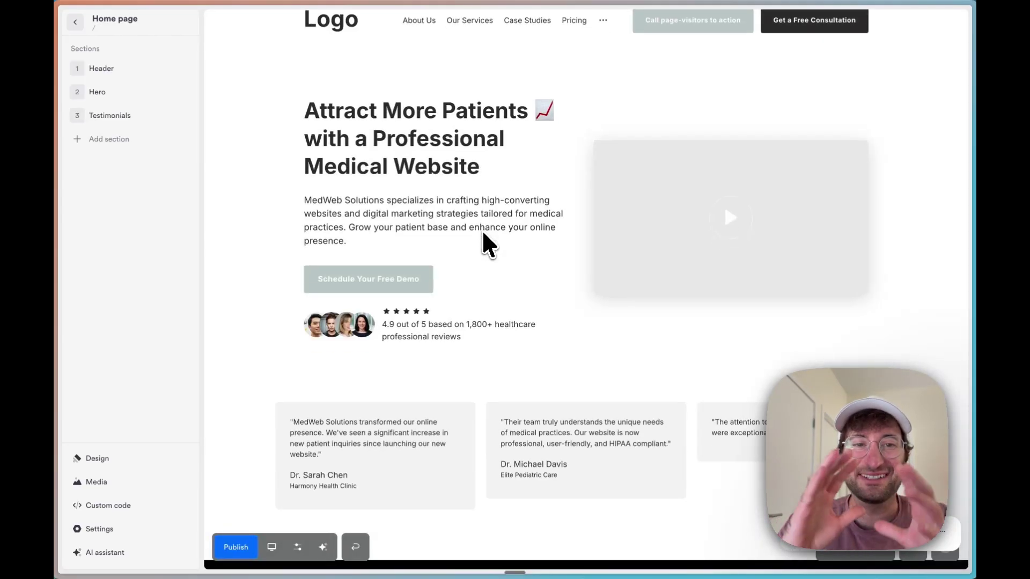
Step: Scroll through the generated MedWeb Solutions Hero, Testimonials and Process sections as the AI builds them
scroll(418, 150, "down", 2)
scroll(403, 106, "down", 1)
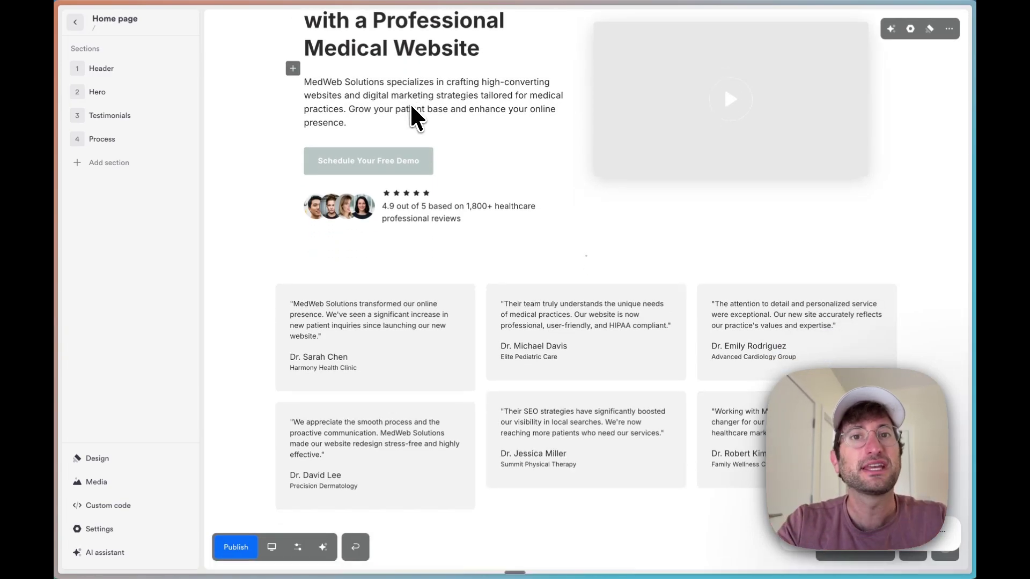
scroll(411, 106, "down", 7)
scroll(411, 106, "down", 2)
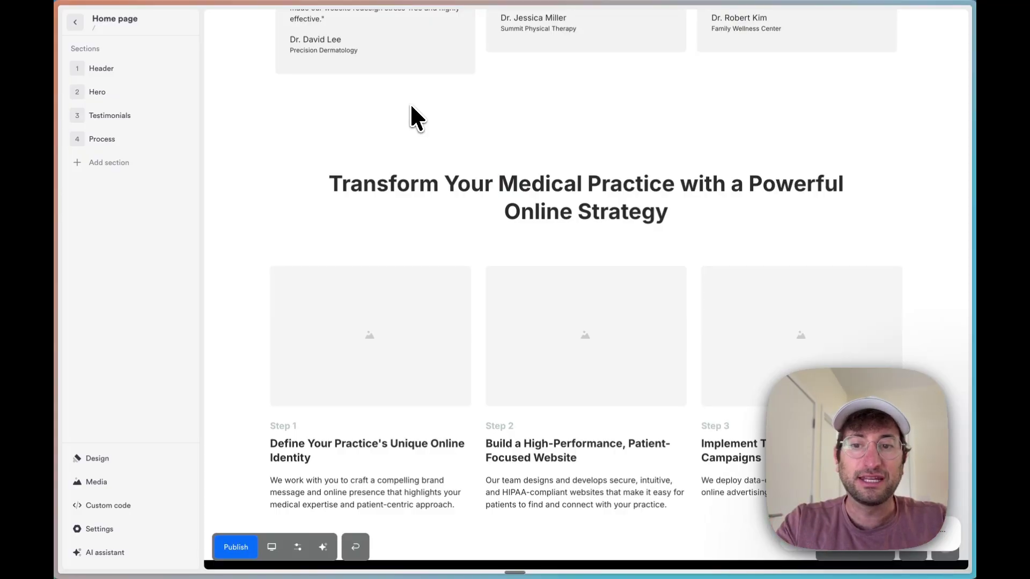
scroll(411, 106, "down", 10)
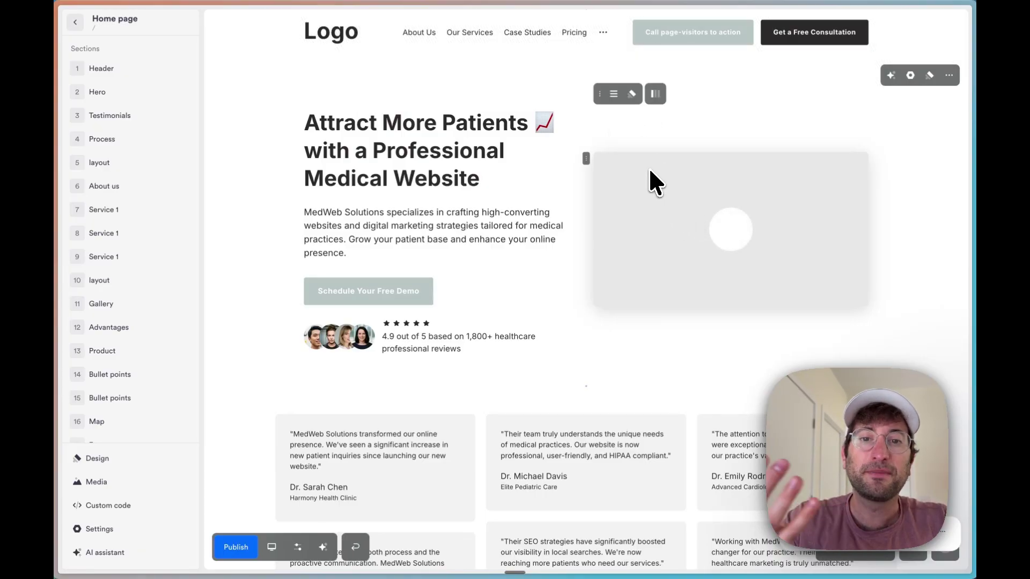
left_click(438, 124)
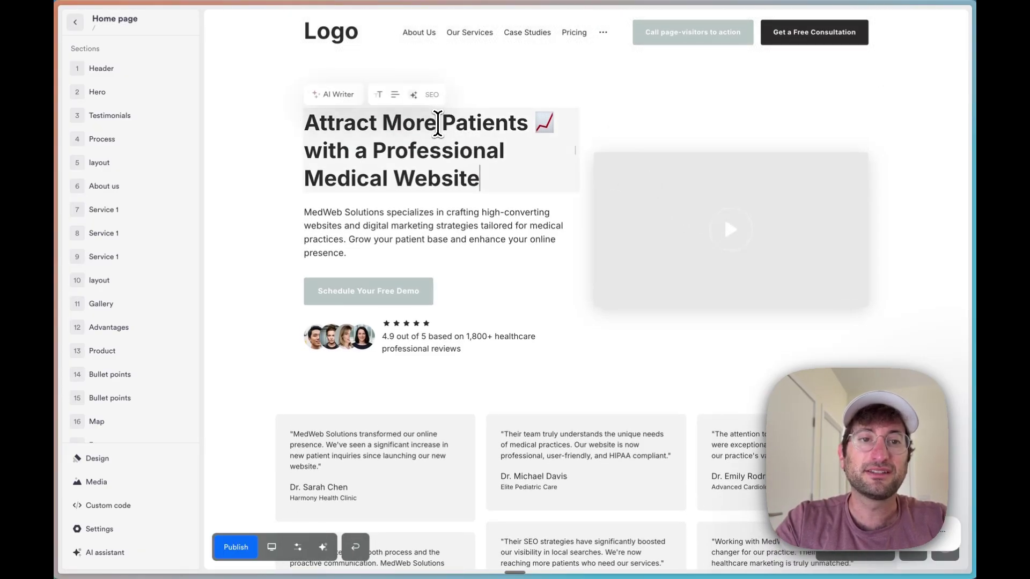
left_click(484, 177)
type("aosdifjaosdifj oasidfj oasijdf")
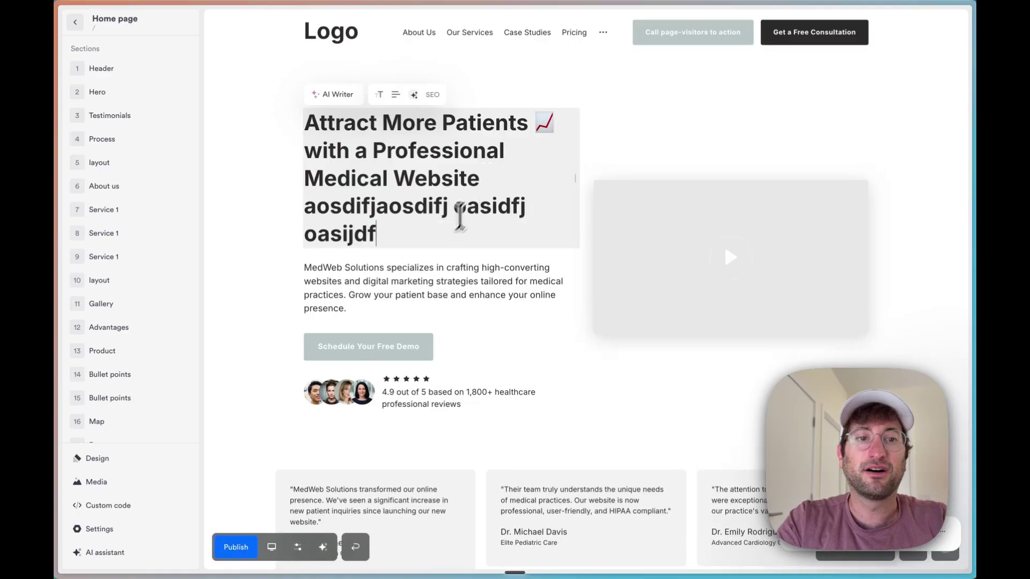
left_click_drag(435, 236, 305, 219)
key("BackSpace")
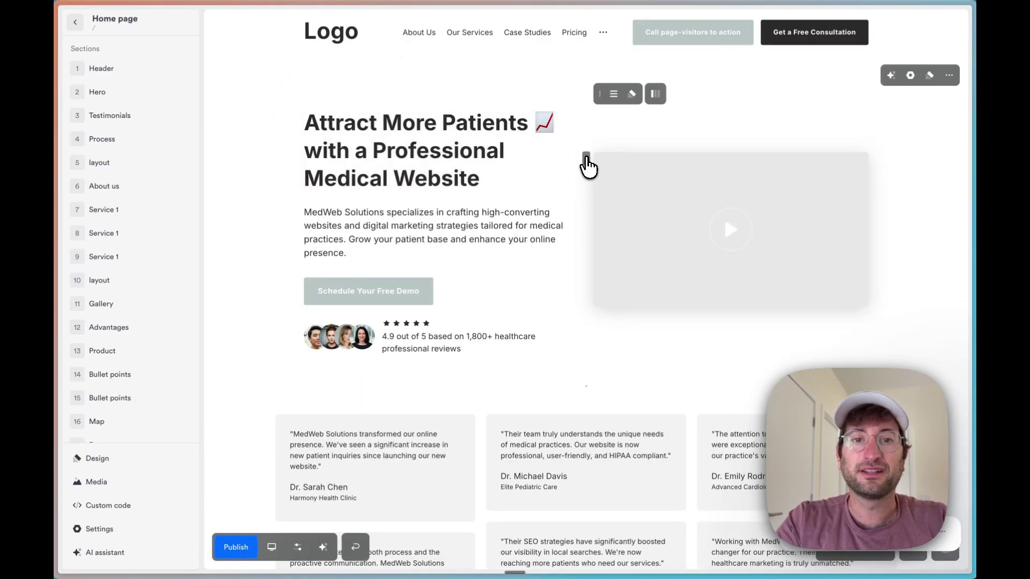
left_click(586, 162)
left_click(604, 160)
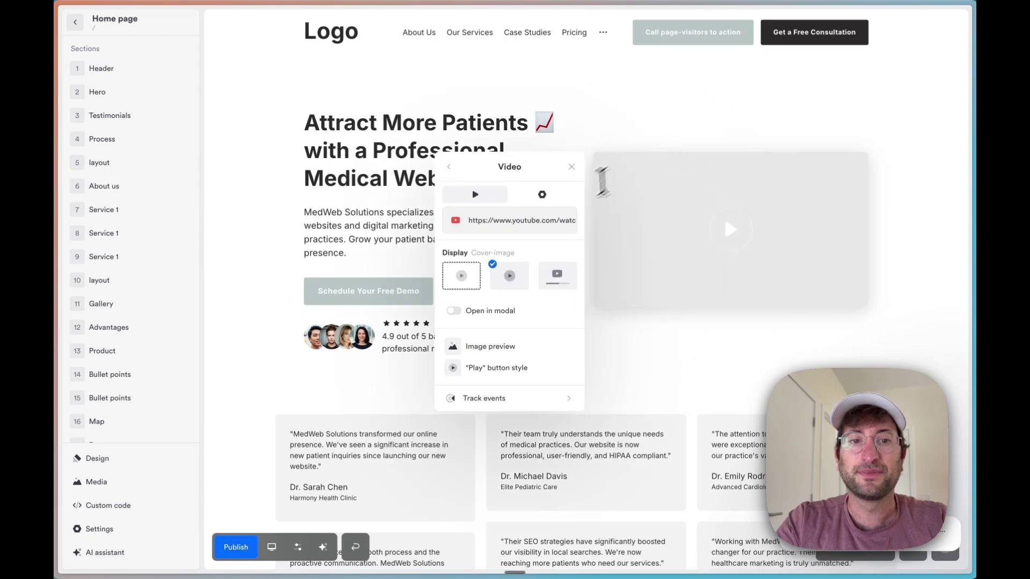
left_click(483, 225)
left_click(681, 220)
left_click(683, 221)
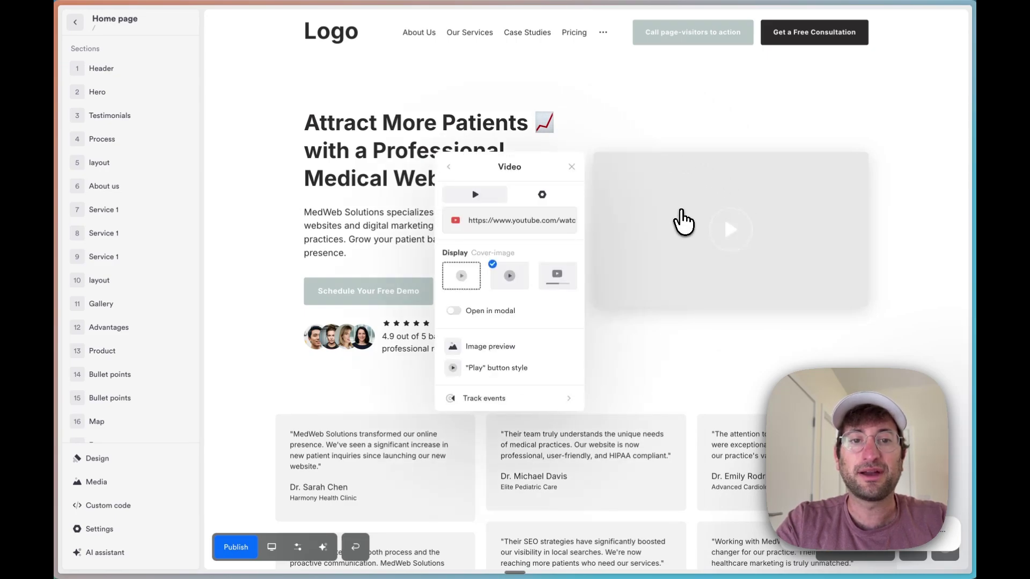
scroll(533, 338, "down", 2)
left_click(639, 161)
scroll(616, 248, "down", 8)
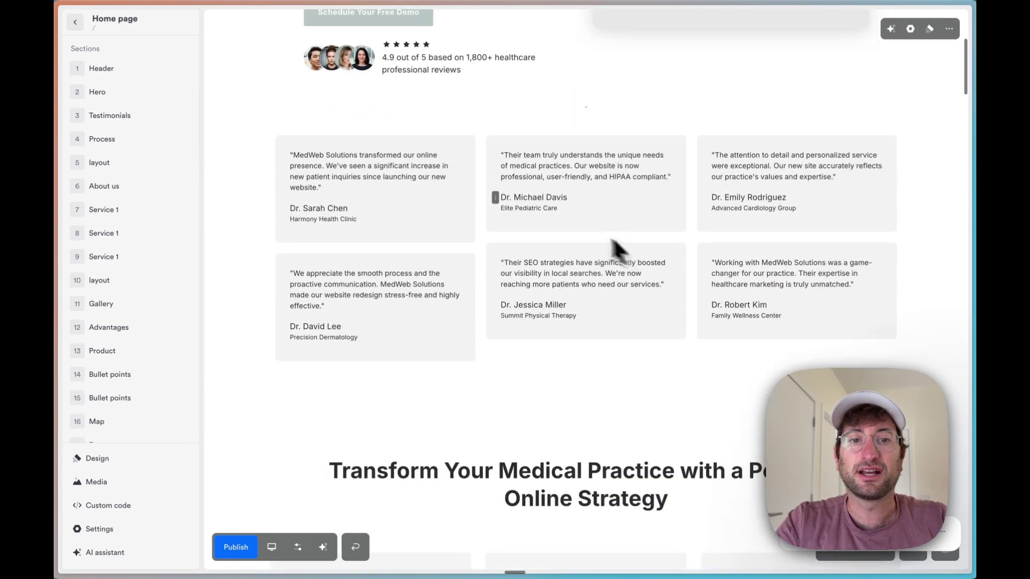
left_click(535, 320)
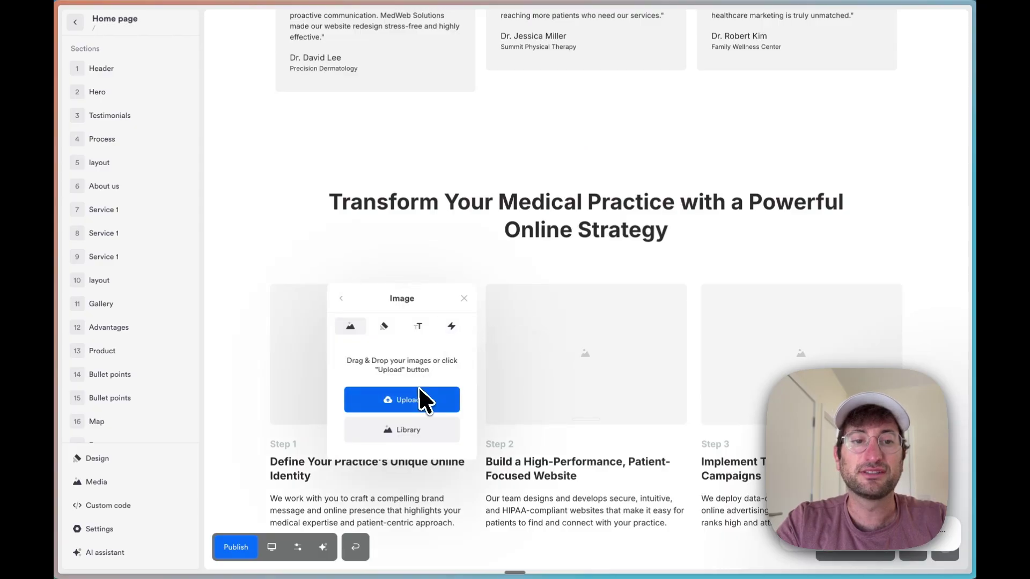
left_click(520, 243)
left_click(655, 296)
left_click(556, 265)
scroll(575, 346, "down", 1)
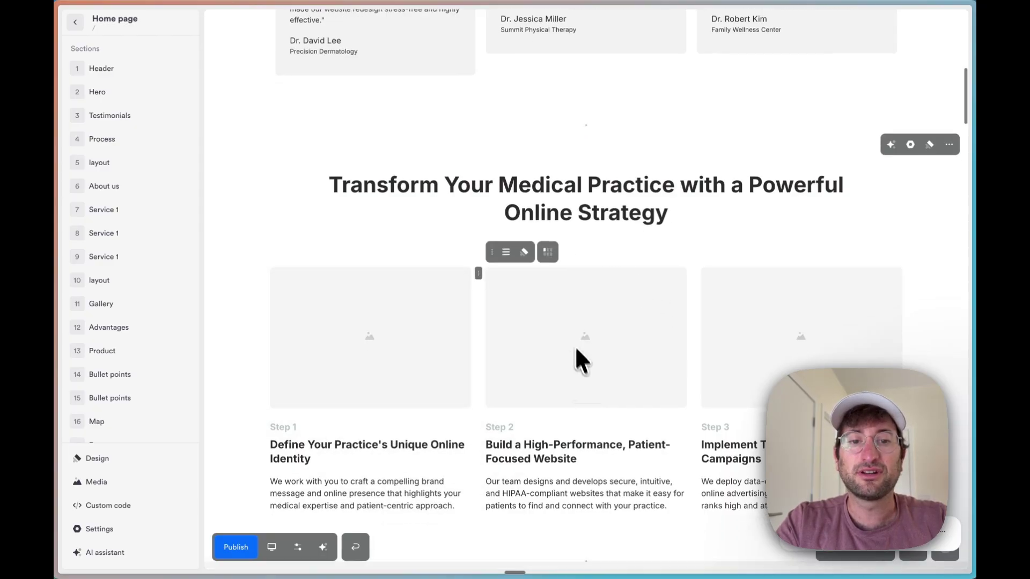
scroll(557, 268, "down", 5)
scroll(536, 180, "up", 3)
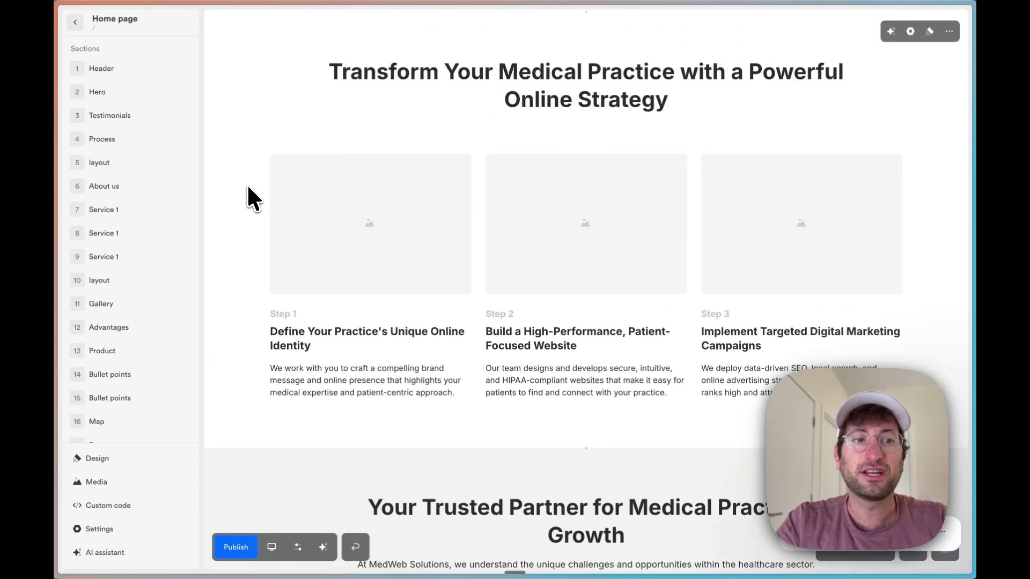
scroll(275, 165, "up", 1)
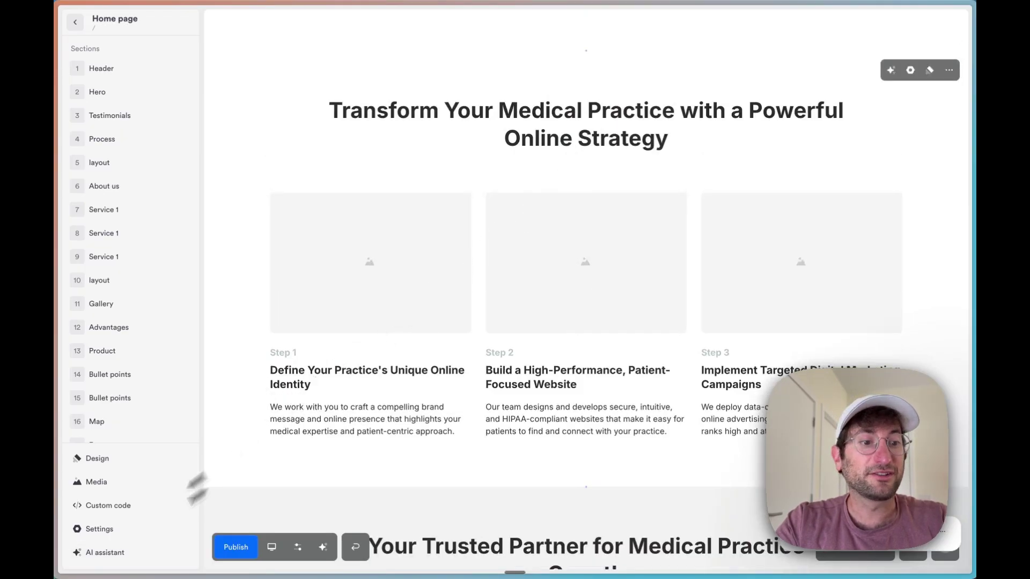
Step: Browse the AI assistant's actions, including single-section editing, then close the assistant
left_click(88, 553)
left_click(141, 418)
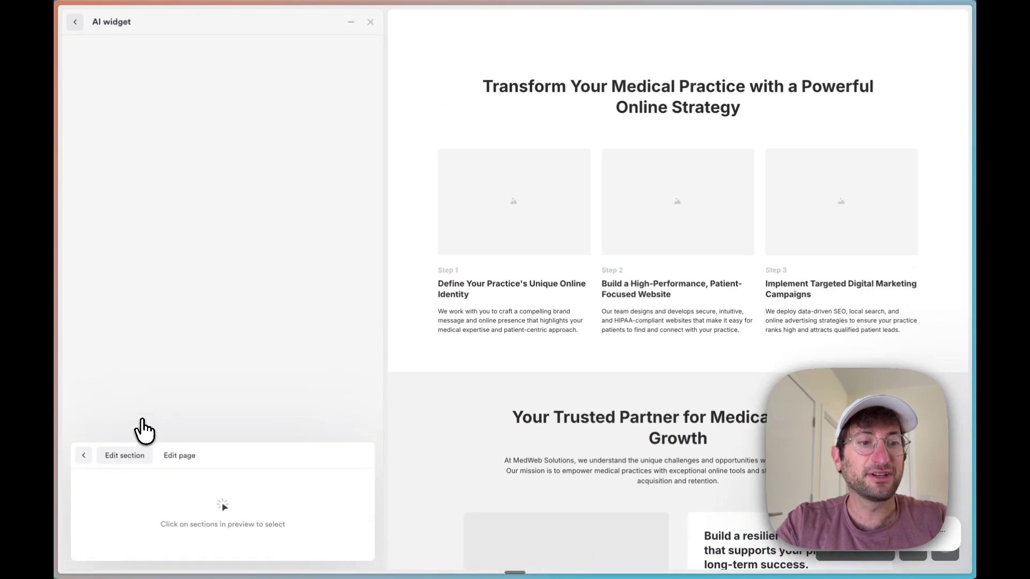
left_click(83, 458)
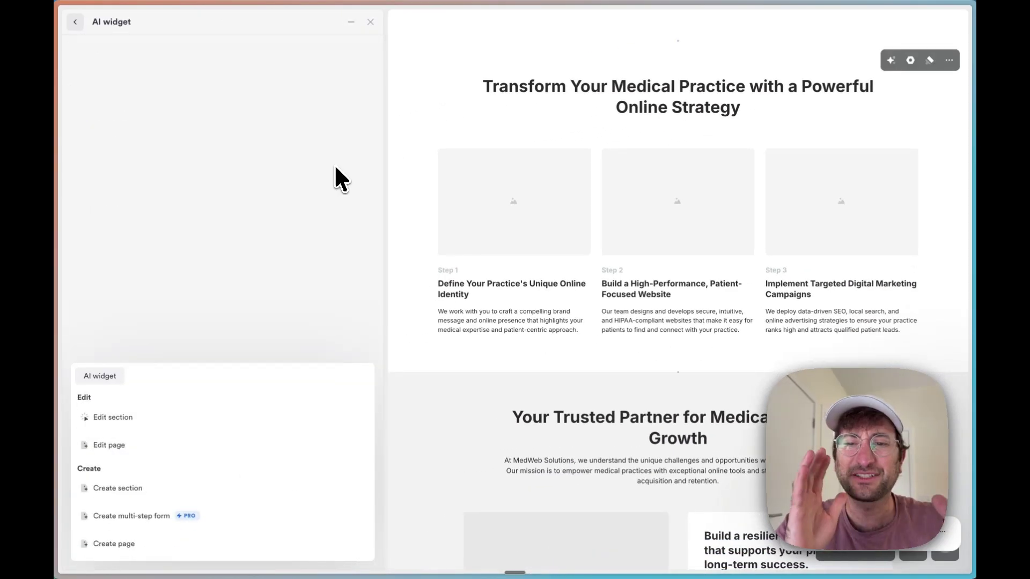
left_click(75, 22)
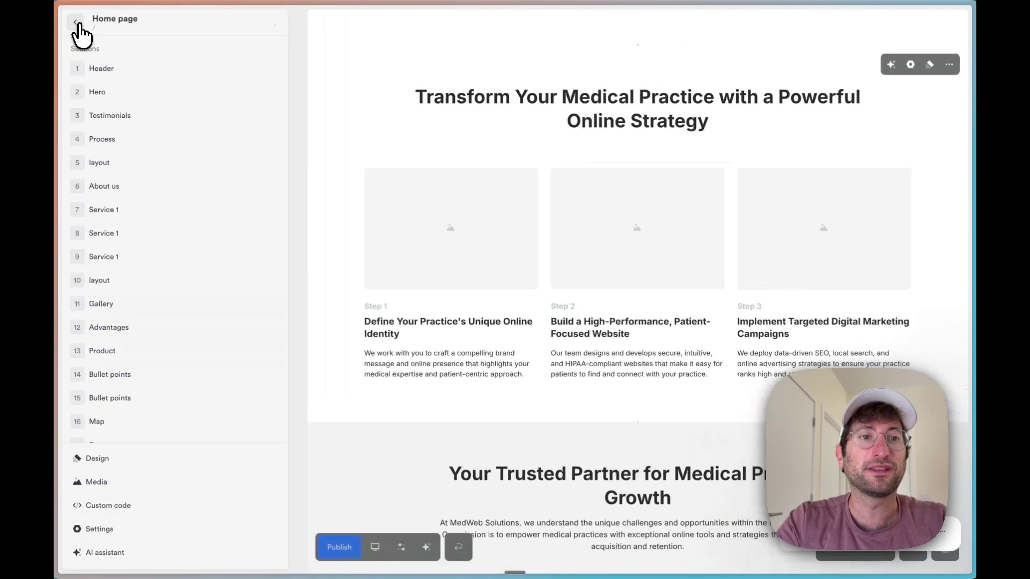
Step: Review the page sections and bring up the publishing options
scroll(585, 320, "down", 3)
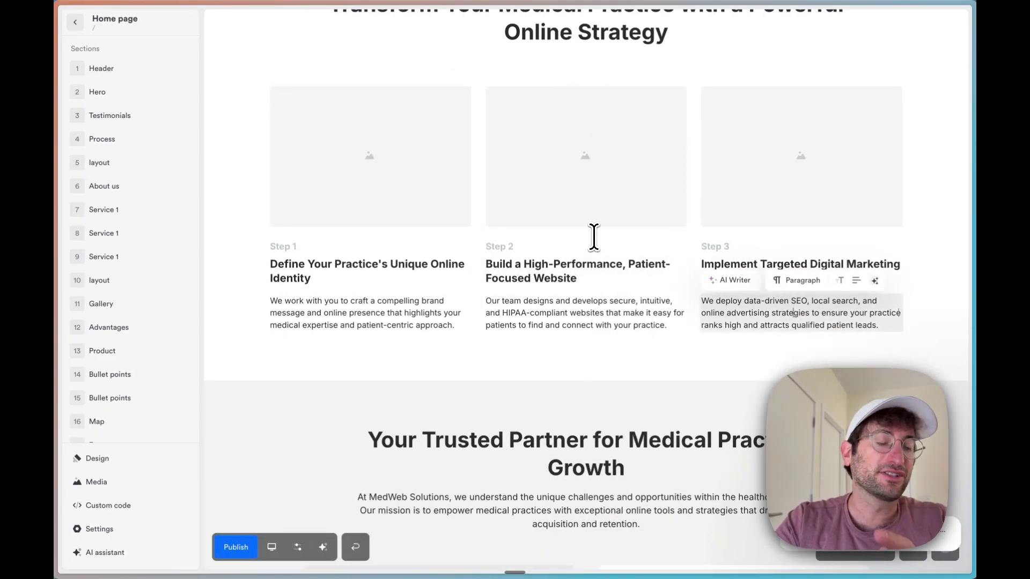
scroll(298, 363, "up", 15)
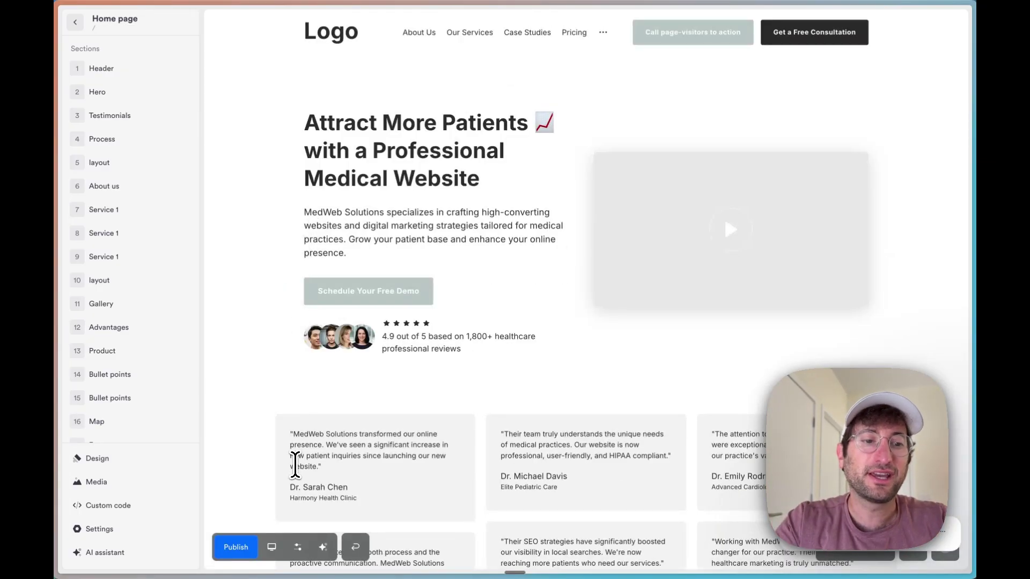
left_click(234, 550)
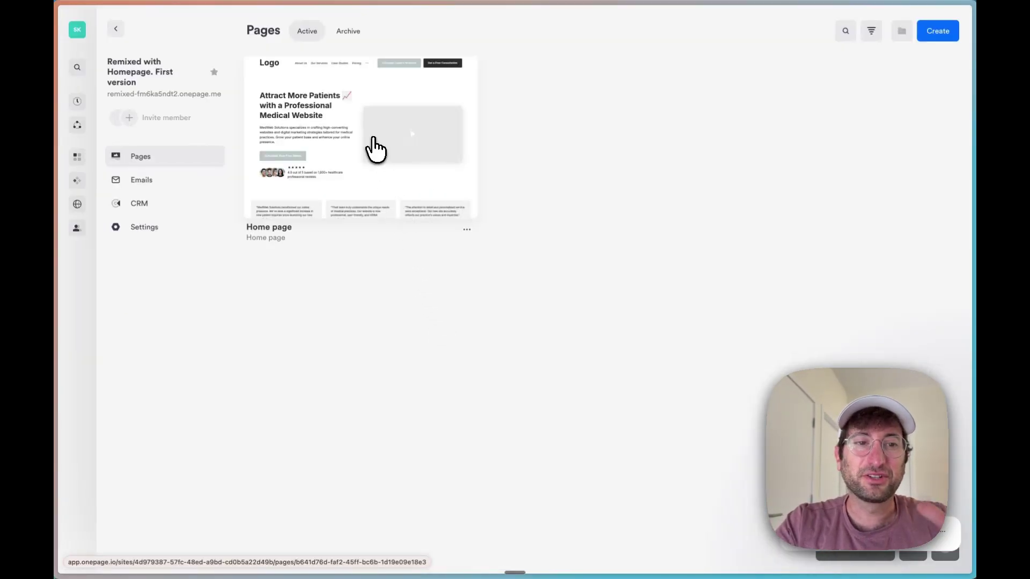
Step: Look through the site's email templates and CRM leads list, then return to the emails
left_click(370, 140)
scroll(411, 195, "left", 5)
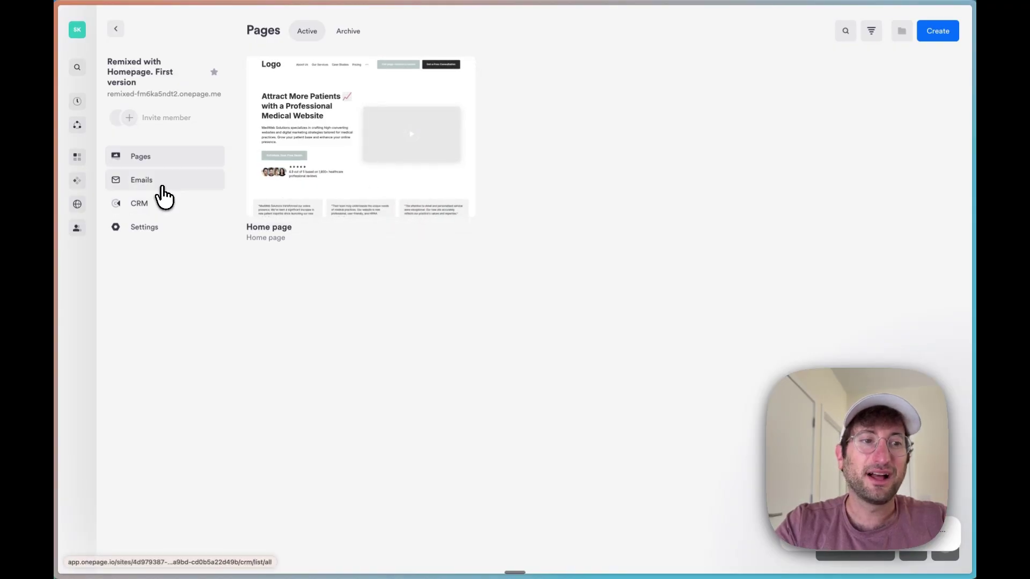
left_click(162, 183)
left_click(165, 204)
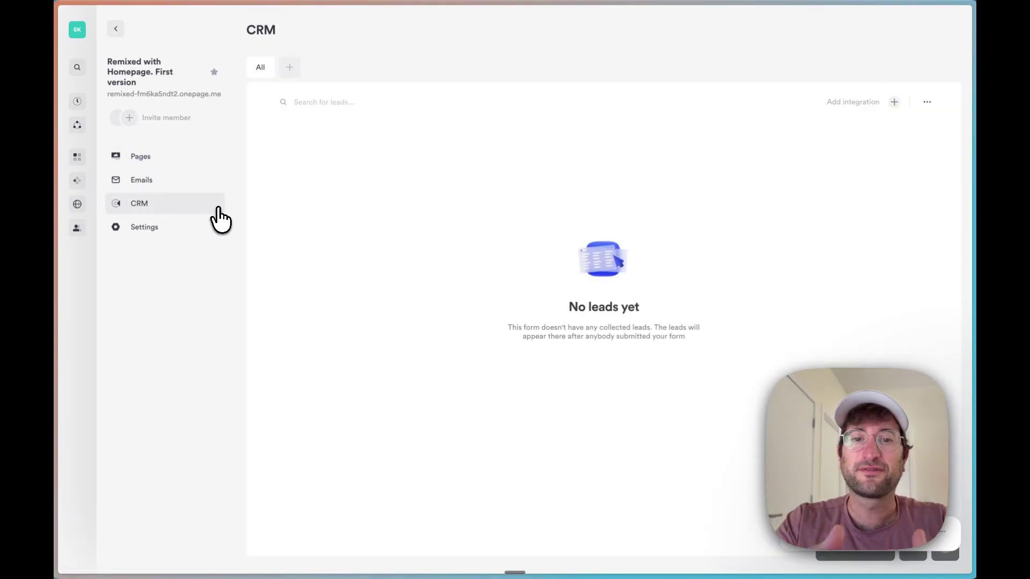
left_click(173, 183)
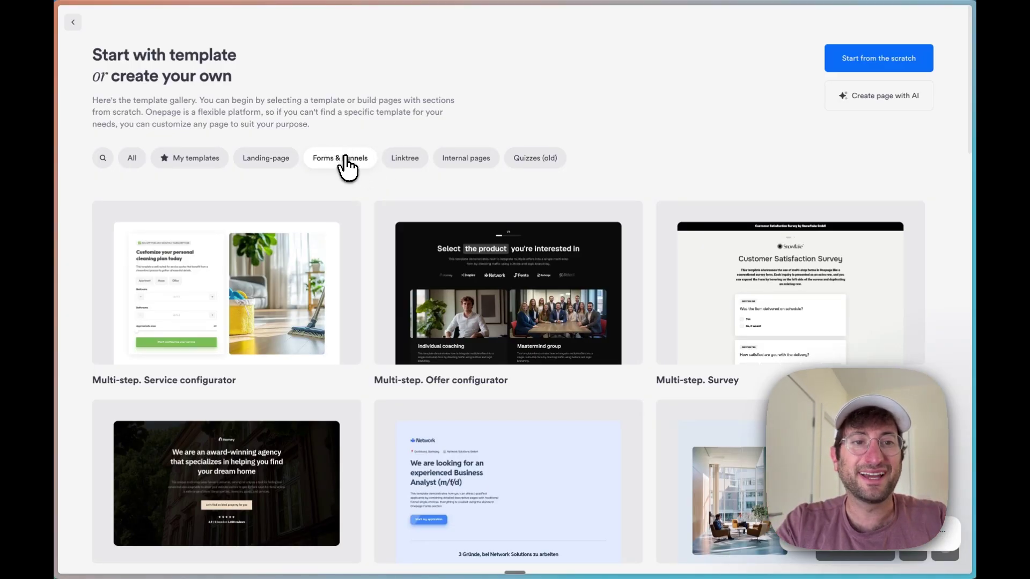
scroll(284, 209, "down", 3)
left_click(230, 222)
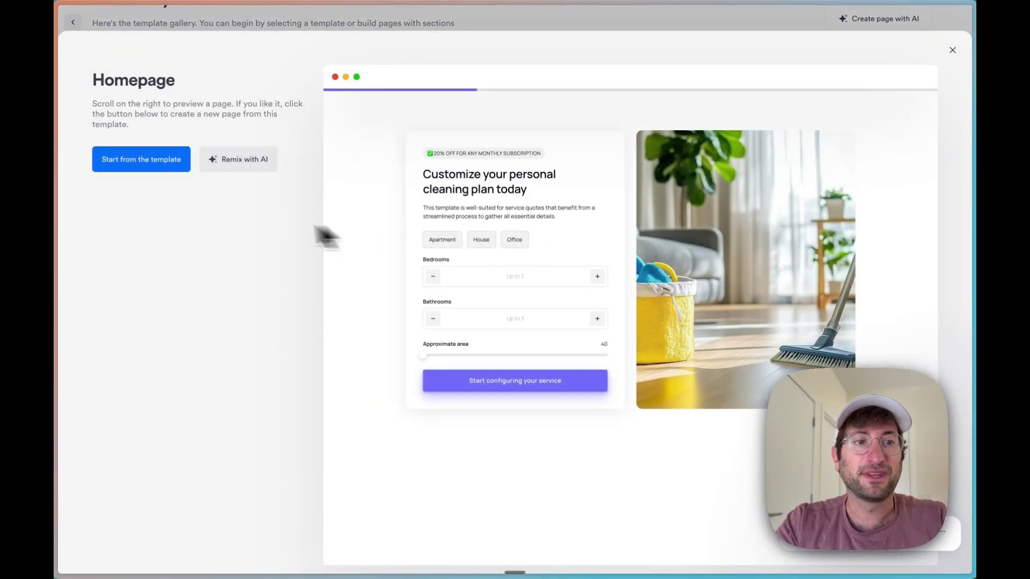
left_click(158, 161)
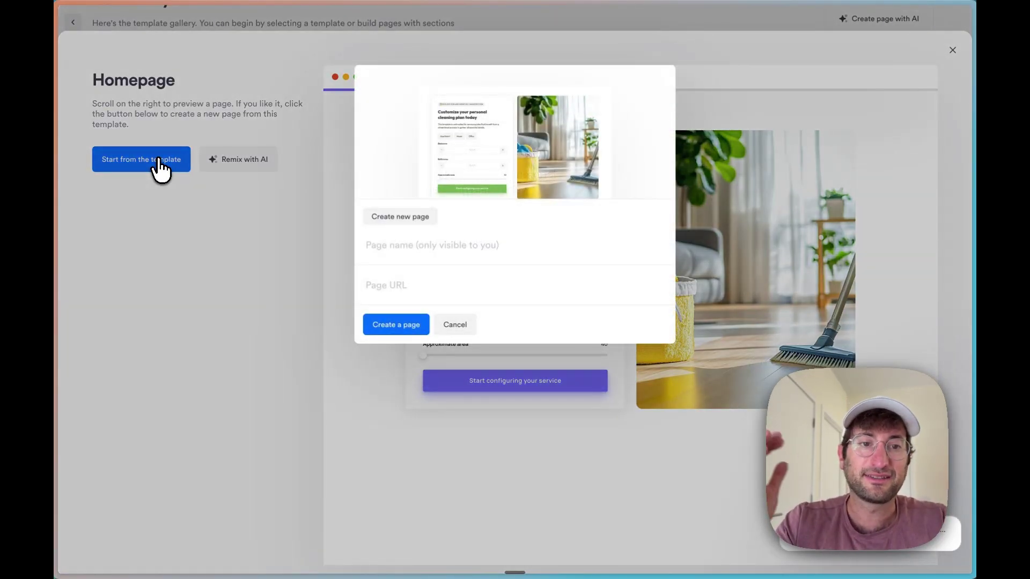
type("Test")
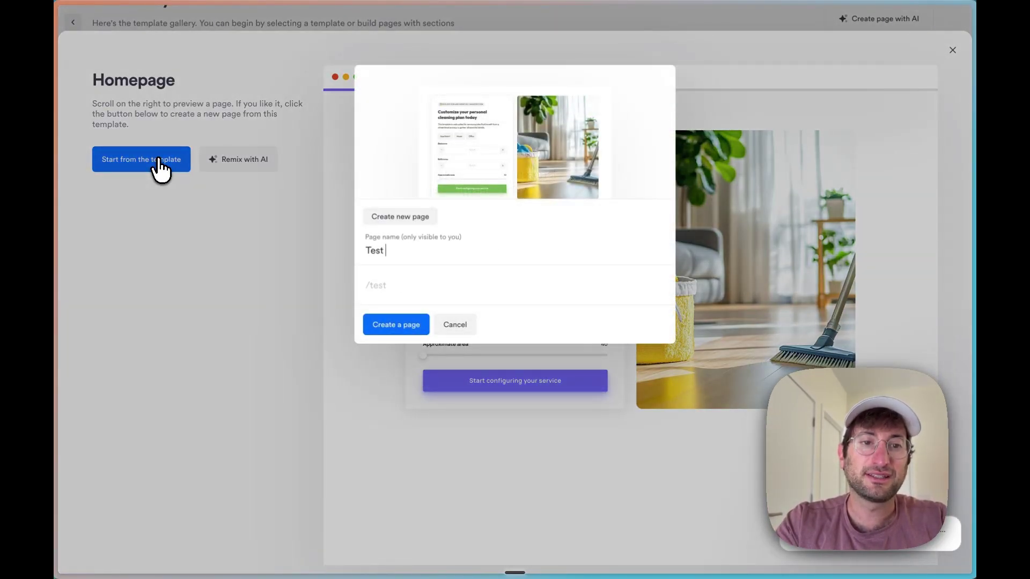
type(" Form 2123123123")
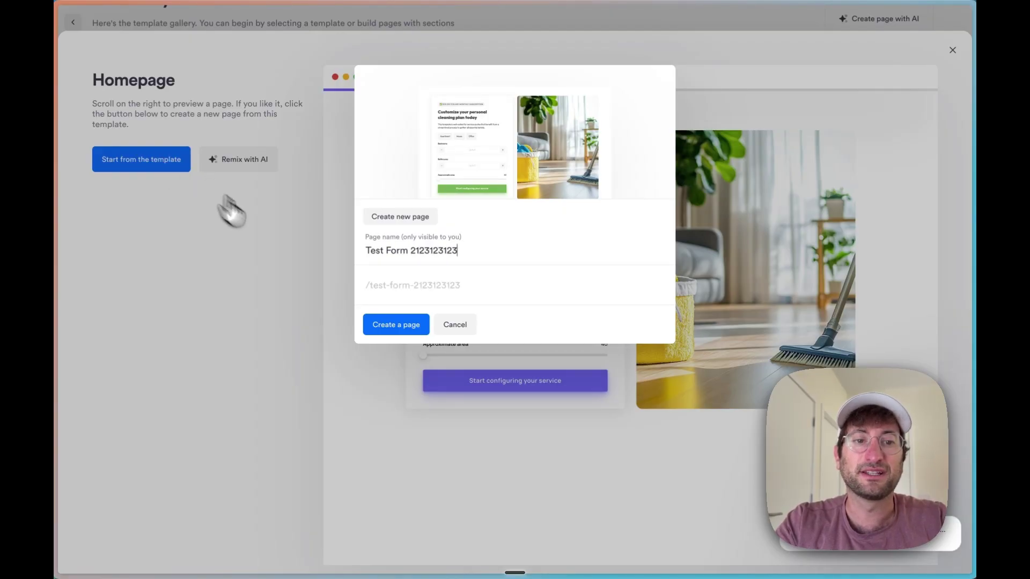
left_click(391, 328)
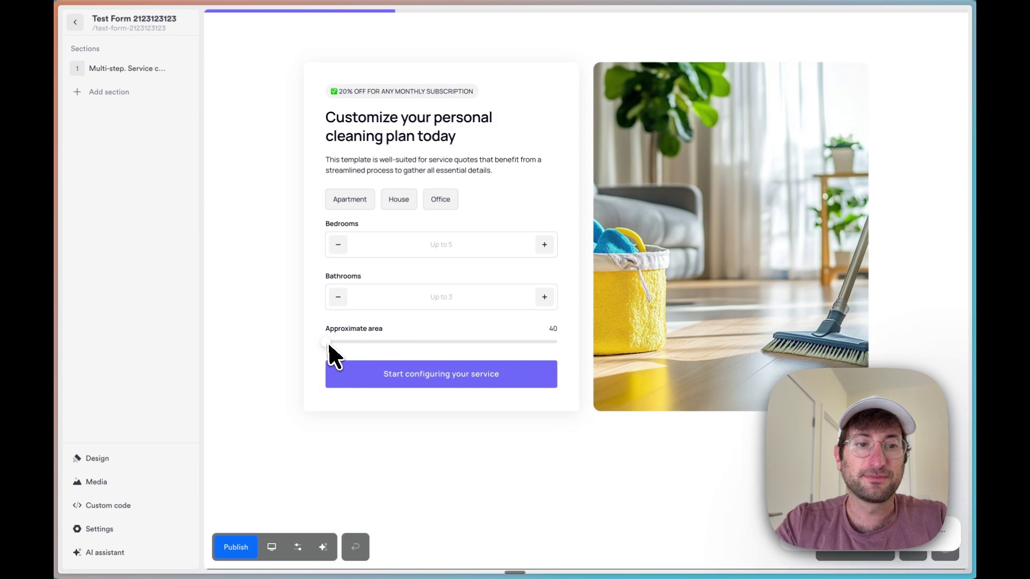
Step: Edit the multi-step form, viewing its Contact request and Finish steps, then its settings
left_click(361, 335)
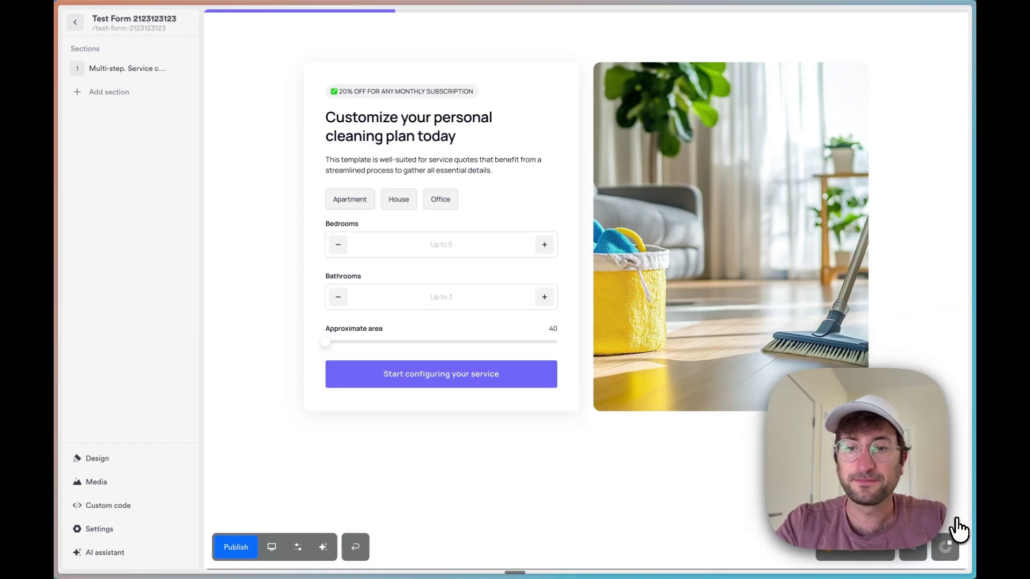
left_click(237, 30)
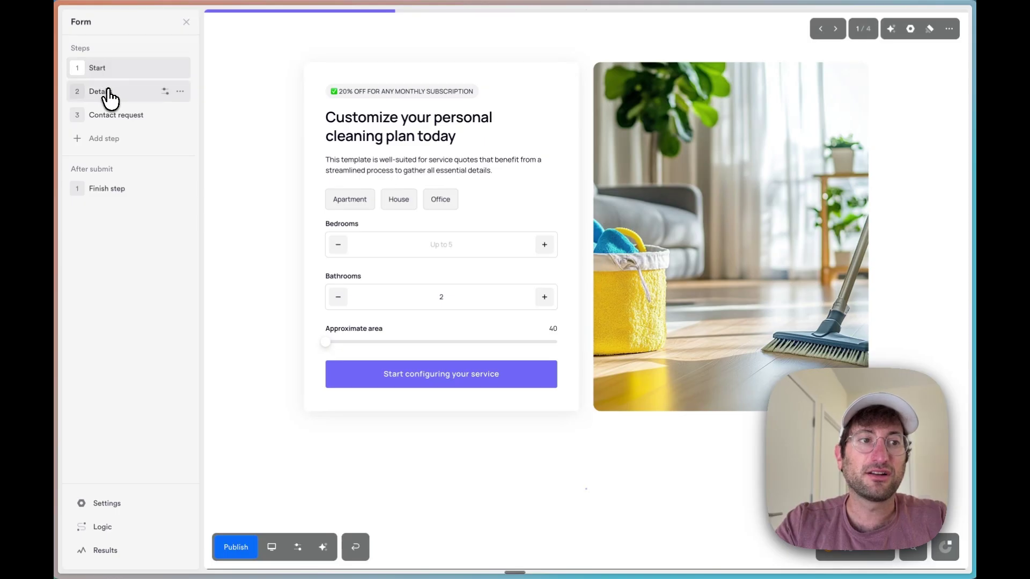
left_click(117, 116)
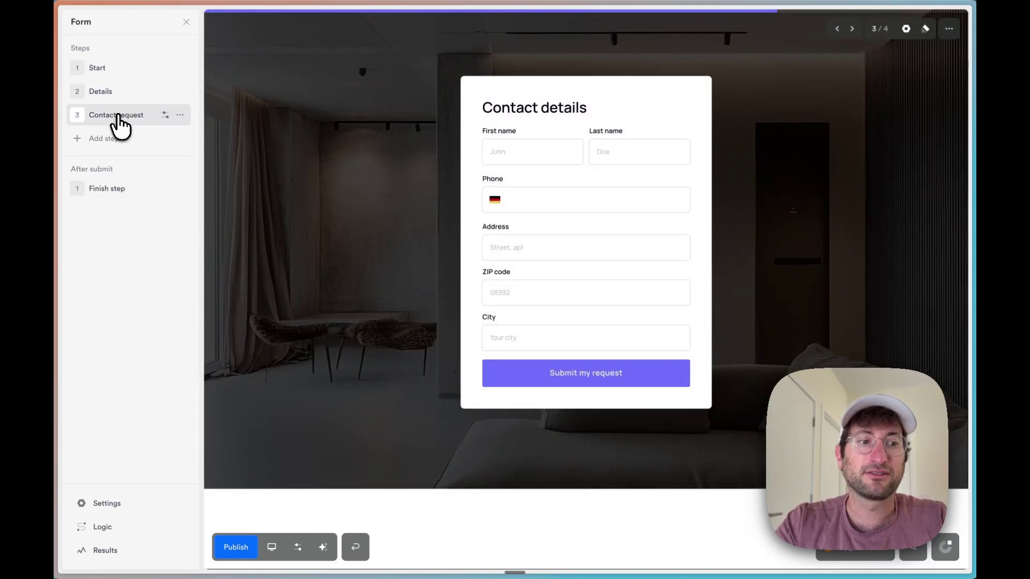
left_click(106, 191)
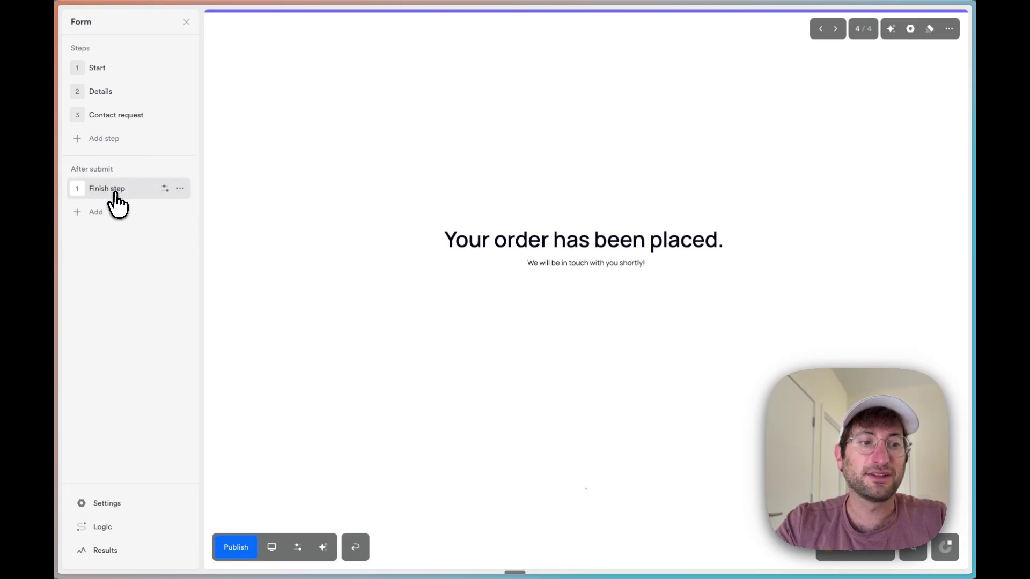
left_click(129, 503)
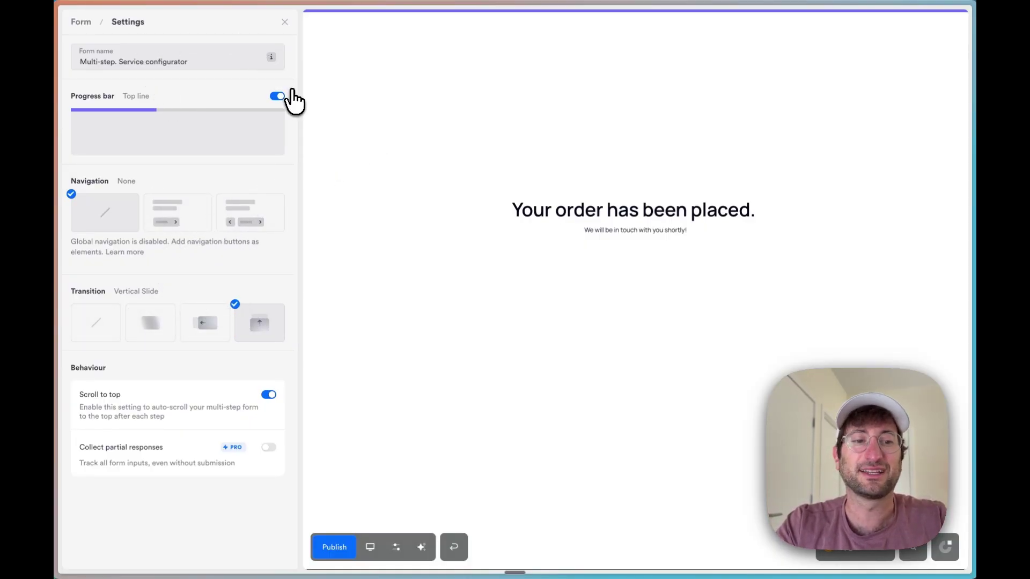
Step: Close the form settings, publish the Test Form page, and open its live URL
left_click(81, 21)
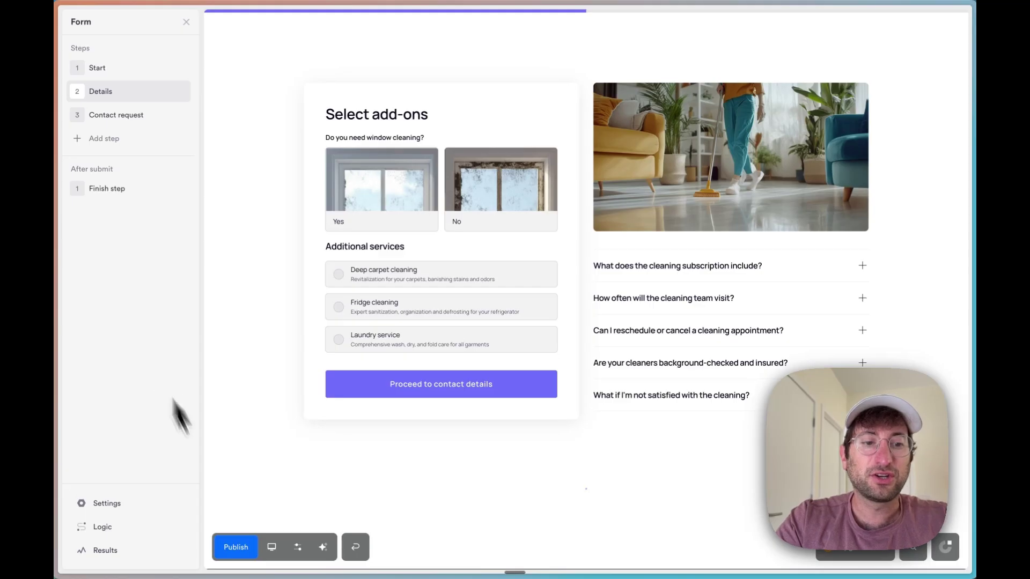
left_click(240, 548)
left_click(290, 544)
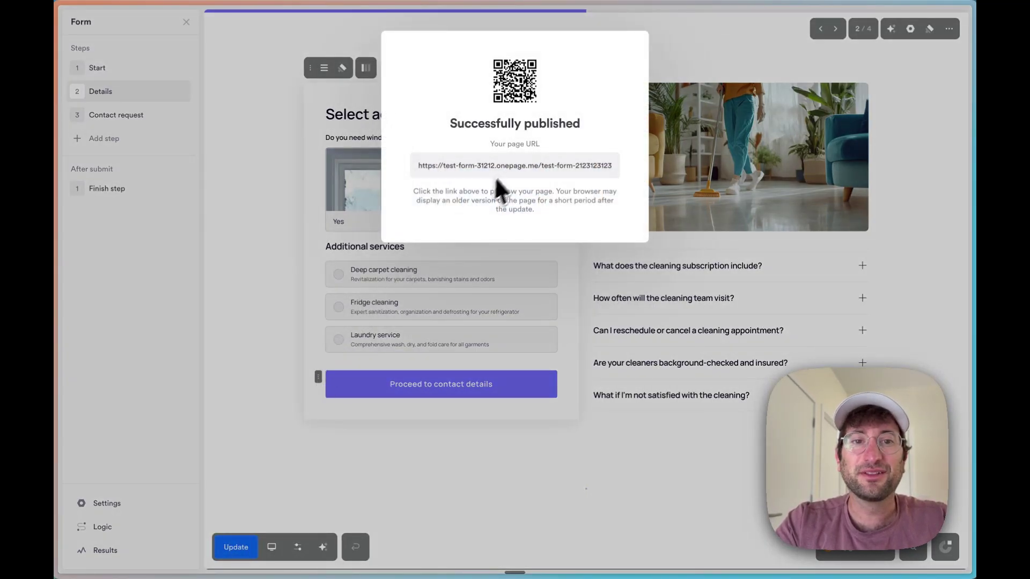
left_click(495, 176)
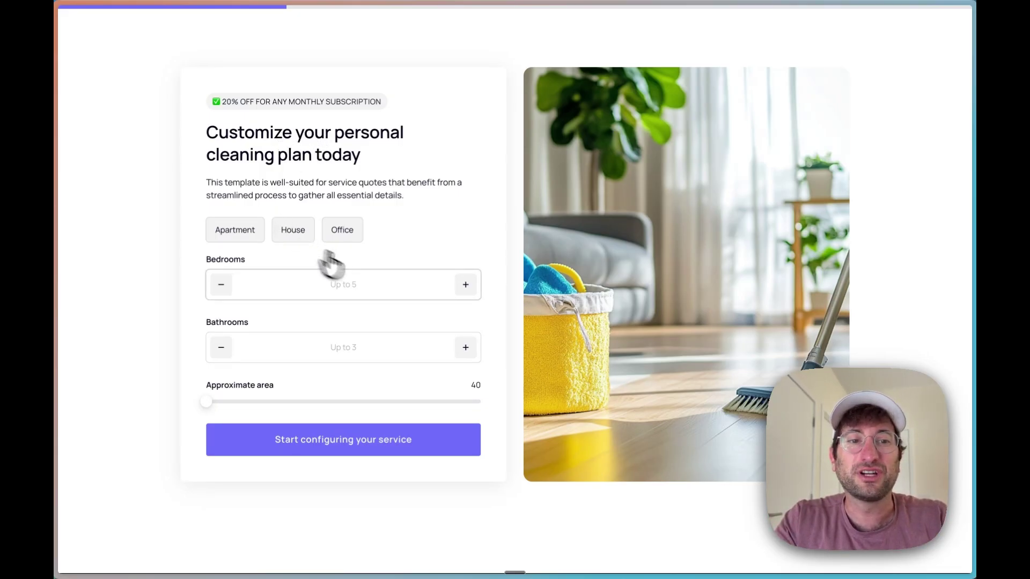
Step: Choose Apartment with 4 bedrooms, add two bathrooms, raise the area, and continue
left_click(246, 230)
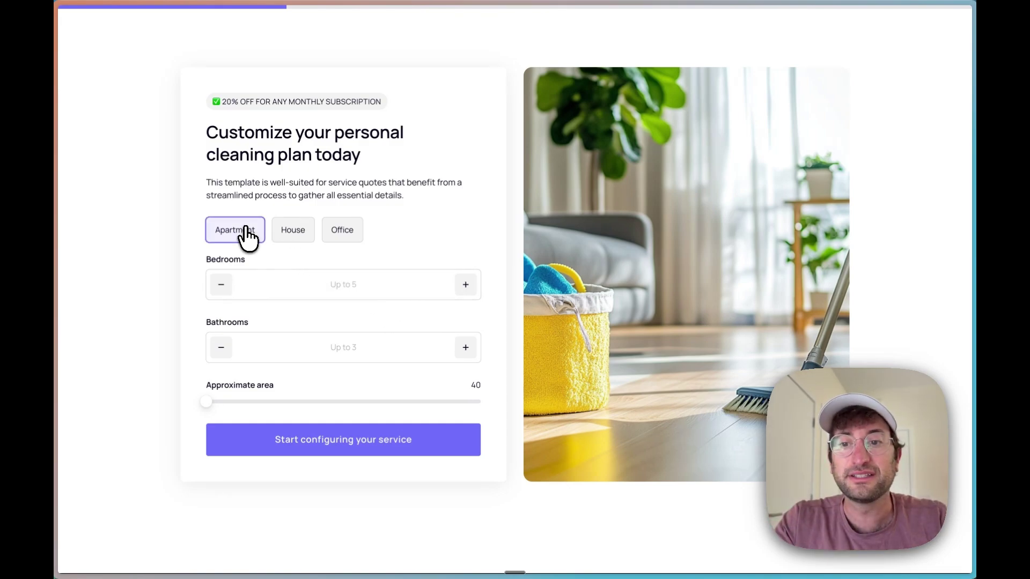
left_click(465, 285)
left_click(467, 286)
left_click(468, 287)
left_click(466, 286)
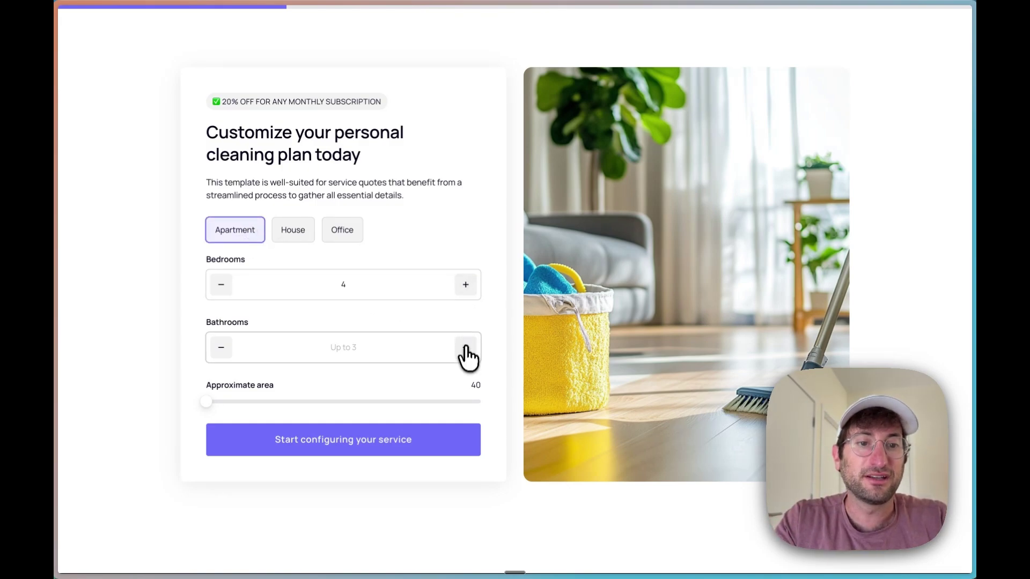
left_click(465, 349)
left_click(464, 350)
left_click(464, 350)
left_click_drag(215, 399, 376, 401)
left_click(363, 439)
Step: Answer No to window cleaning, add Deep carpet cleaning, and proceed to contact details
left_click(437, 264)
left_click(327, 325)
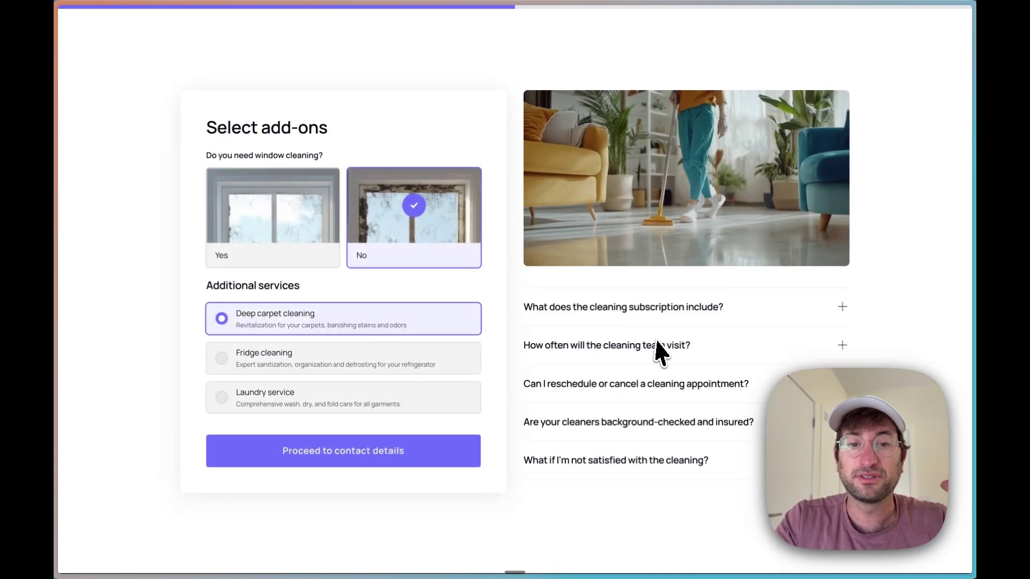
scroll(556, 348, "down", 2)
left_click(454, 370)
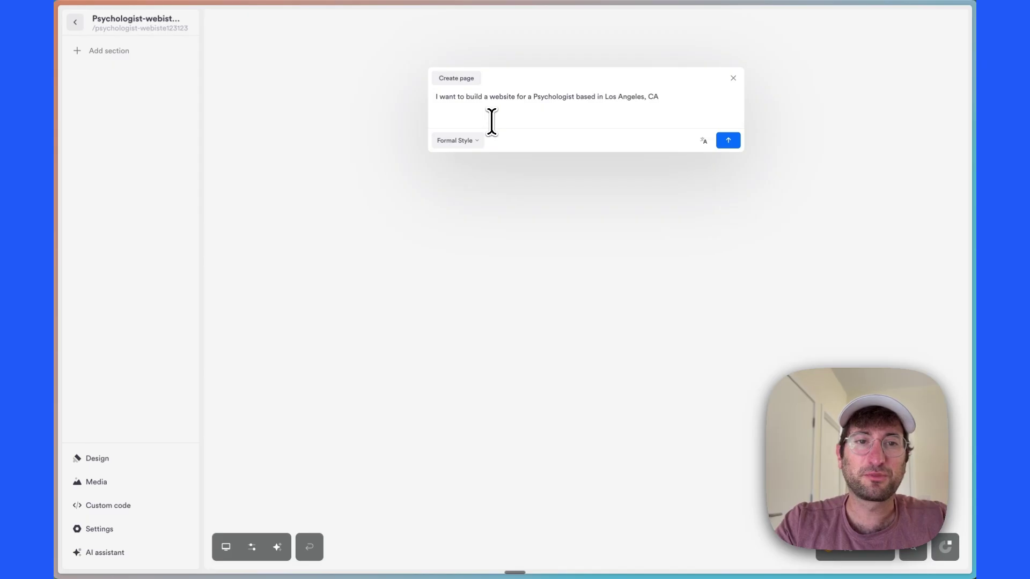
Step: Keep the Formal writing style and submit the Los Angeles psychologist website prompt
left_click_drag(449, 99, 575, 99)
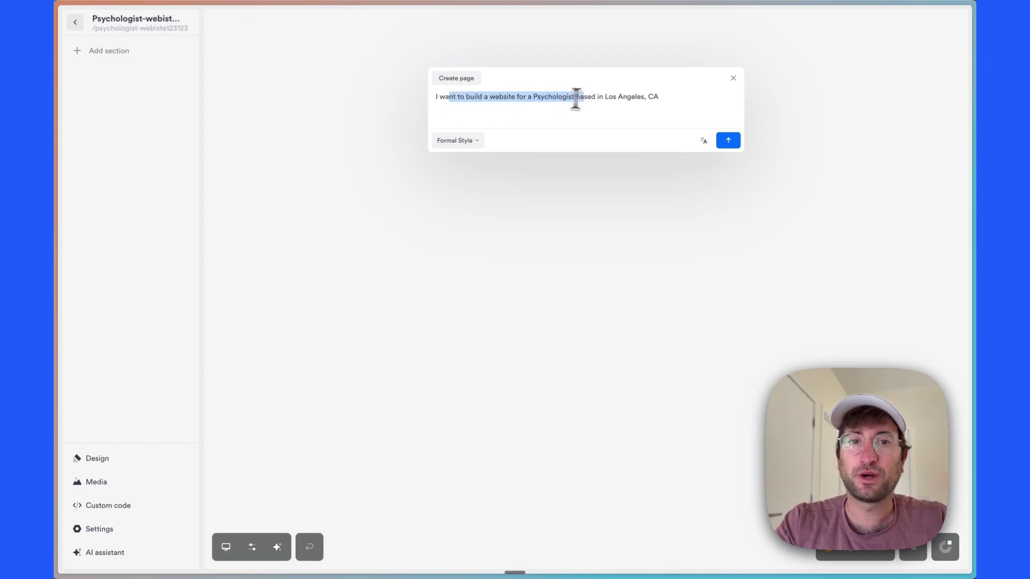
left_click(631, 100)
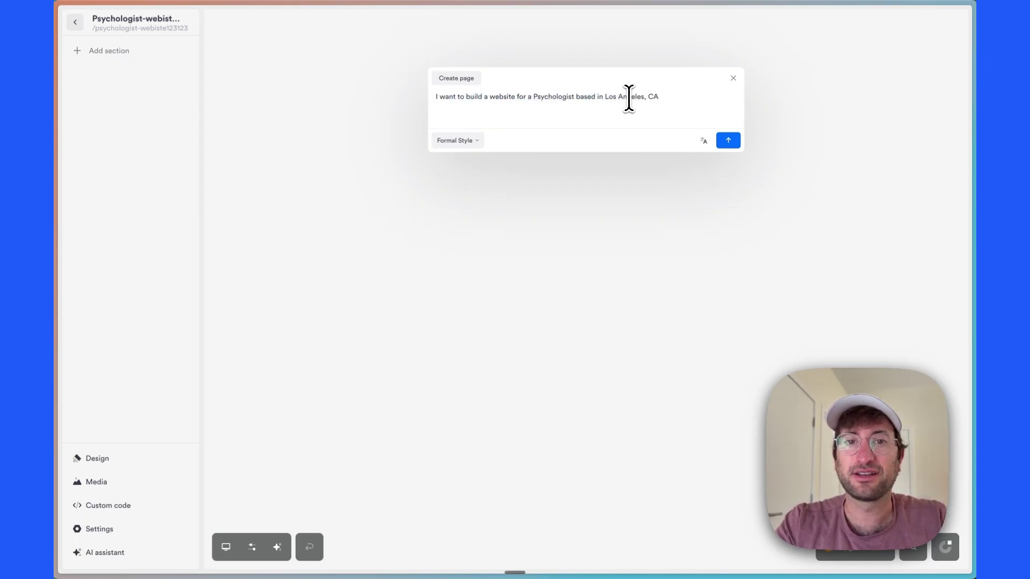
left_click(472, 142)
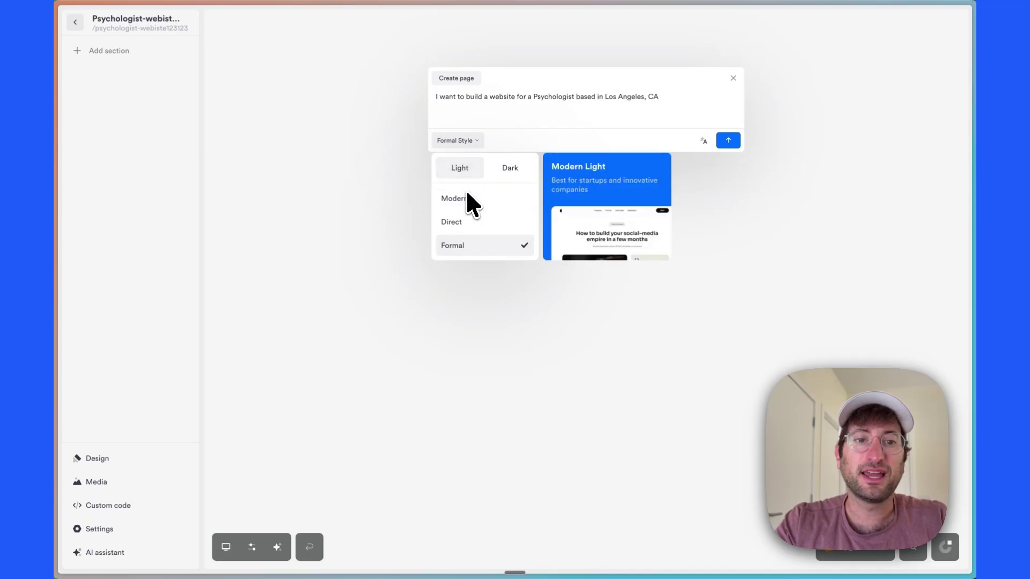
left_click(465, 245)
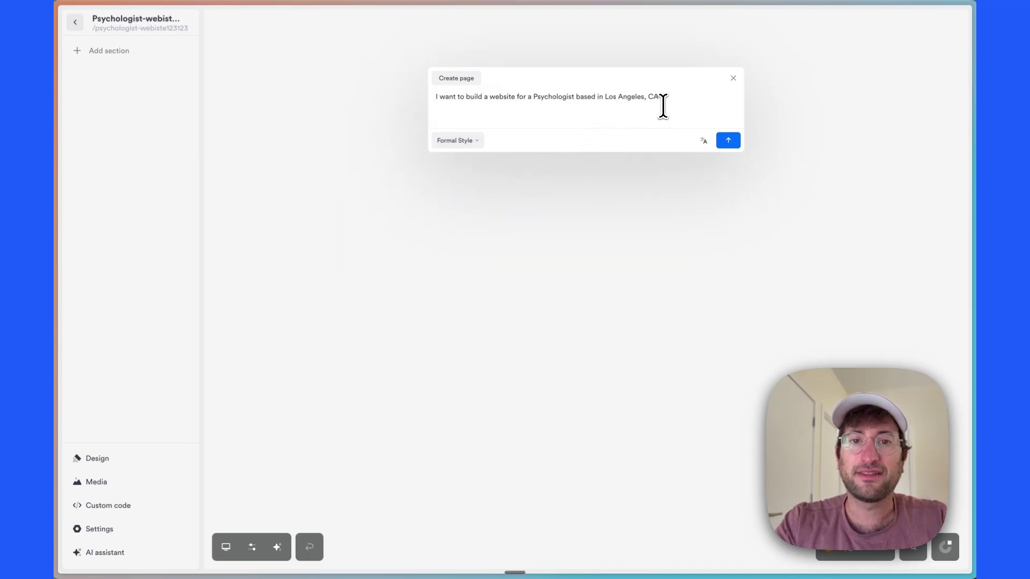
left_click(728, 141)
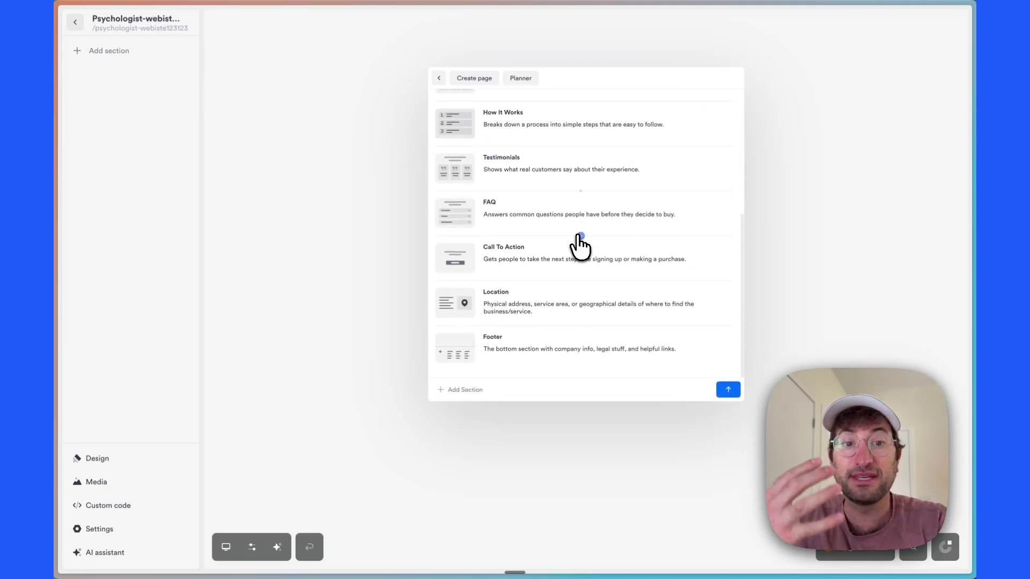
Step: Review the 11-section psychologist plan, trying a reorder and the section picker without adding anything
scroll(580, 246, "up", 5)
scroll(536, 295, "down", 5)
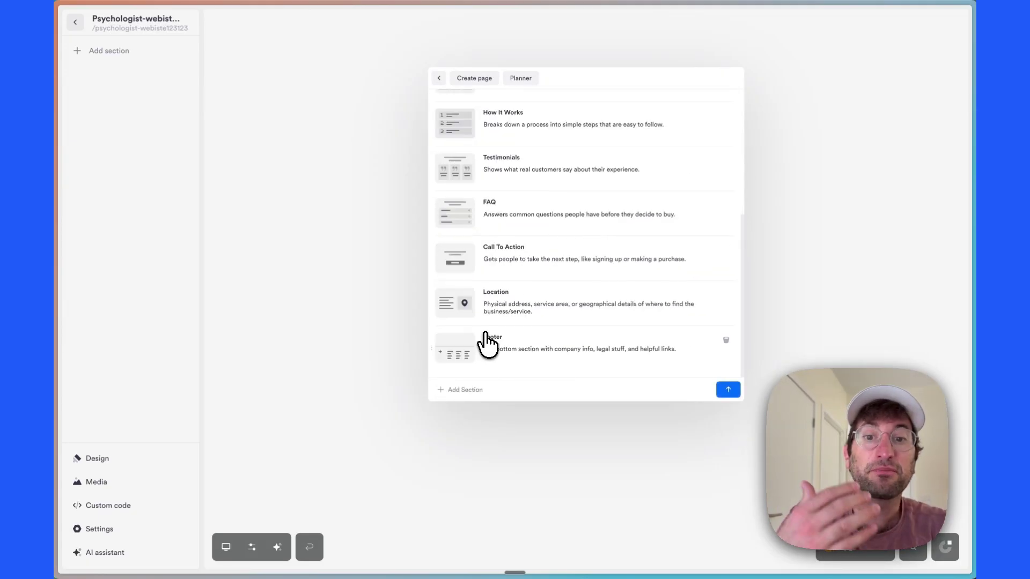
scroll(488, 345, "up", 5)
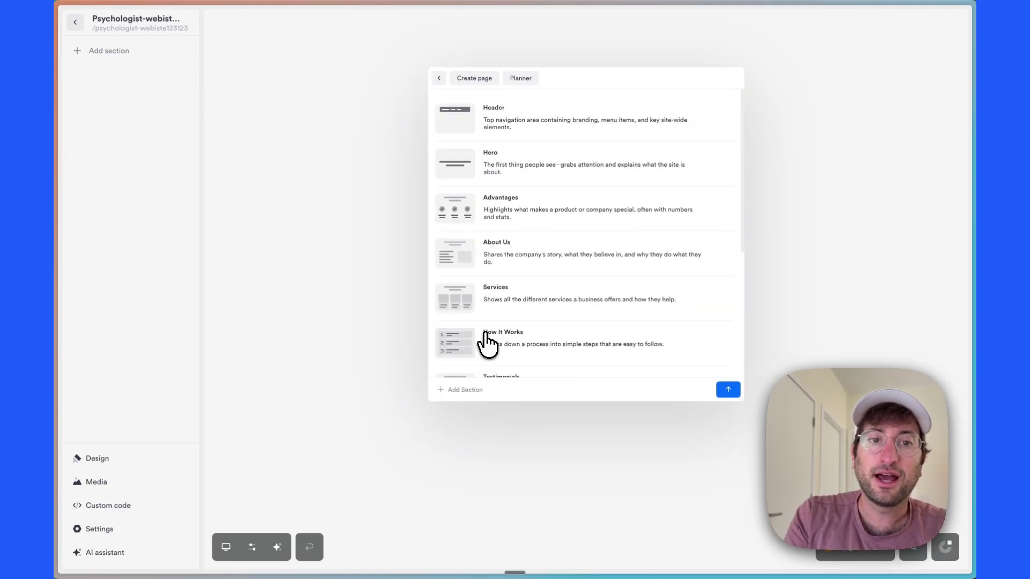
mouse_move(466, 211)
left_mouse_down()
mouse_move(472, 177)
mouse_move(470, 202)
left_mouse_up()
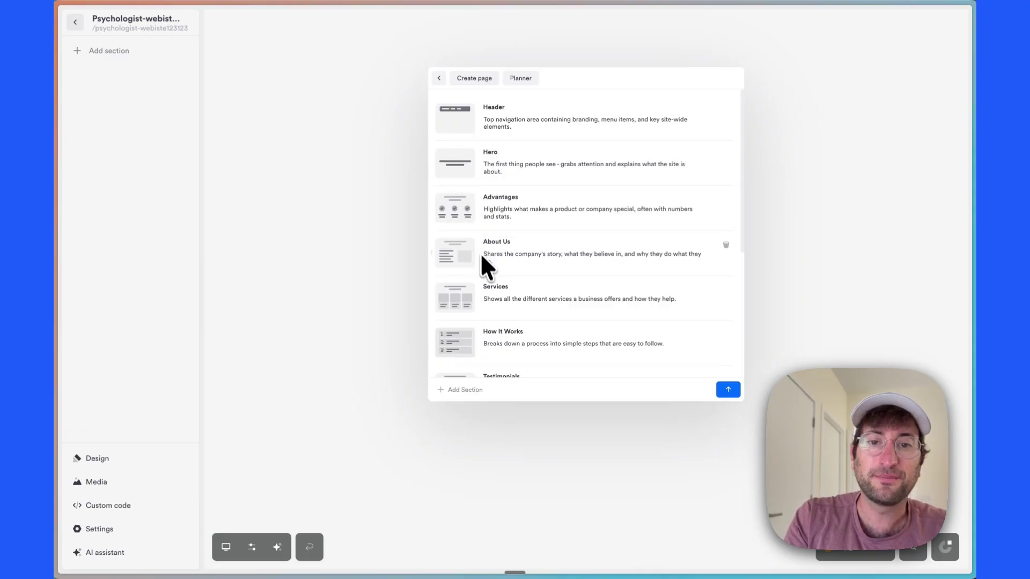
scroll(488, 241, "down", 1)
left_click(580, 252)
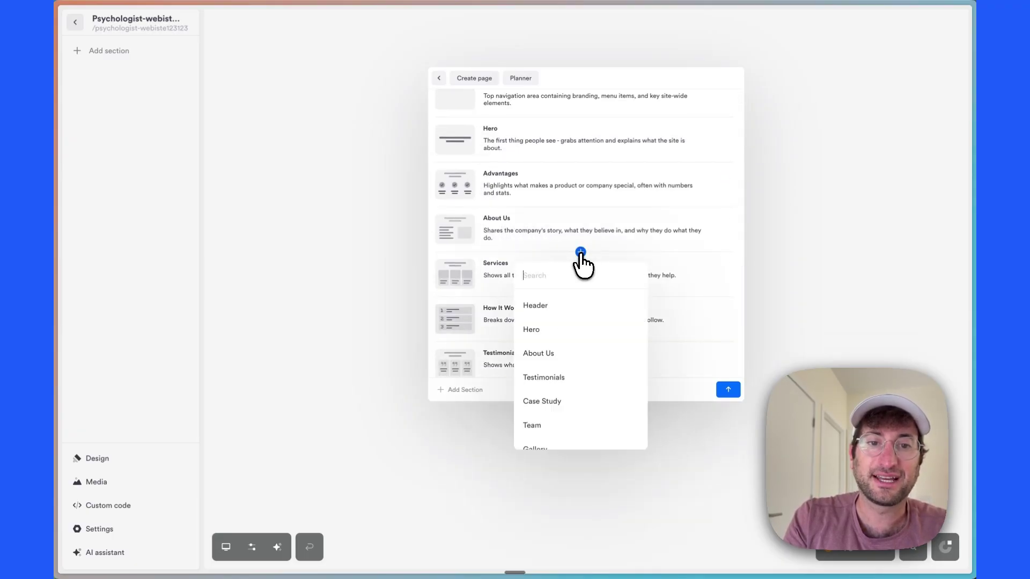
scroll(566, 385, "down", 5)
scroll(565, 400, "up", 3)
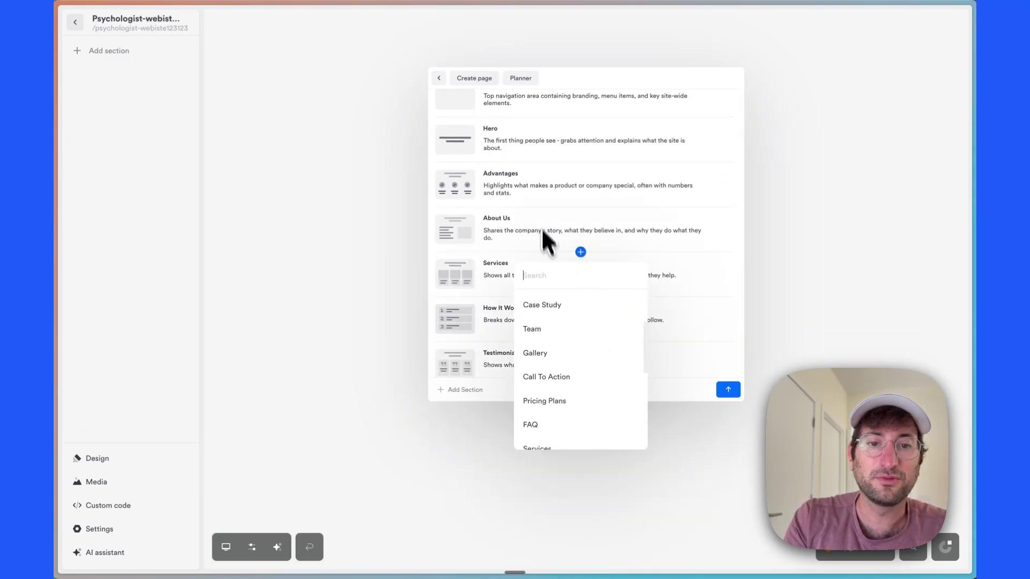
left_click(539, 215)
Step: Approve the unchanged plan and generate all 11 psychologist-page sections
scroll(538, 236, "down", 5)
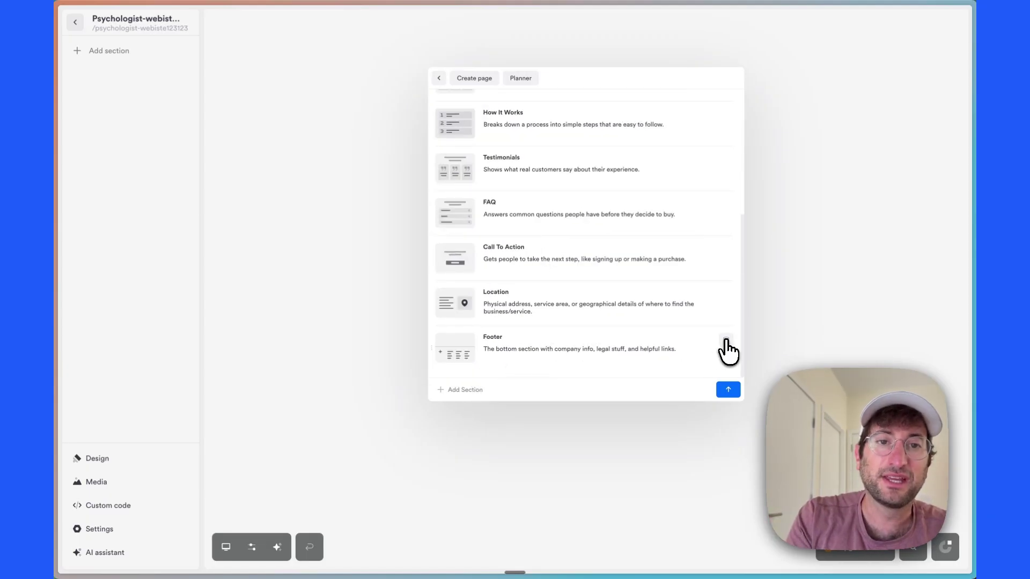
scroll(510, 170, "up", 5)
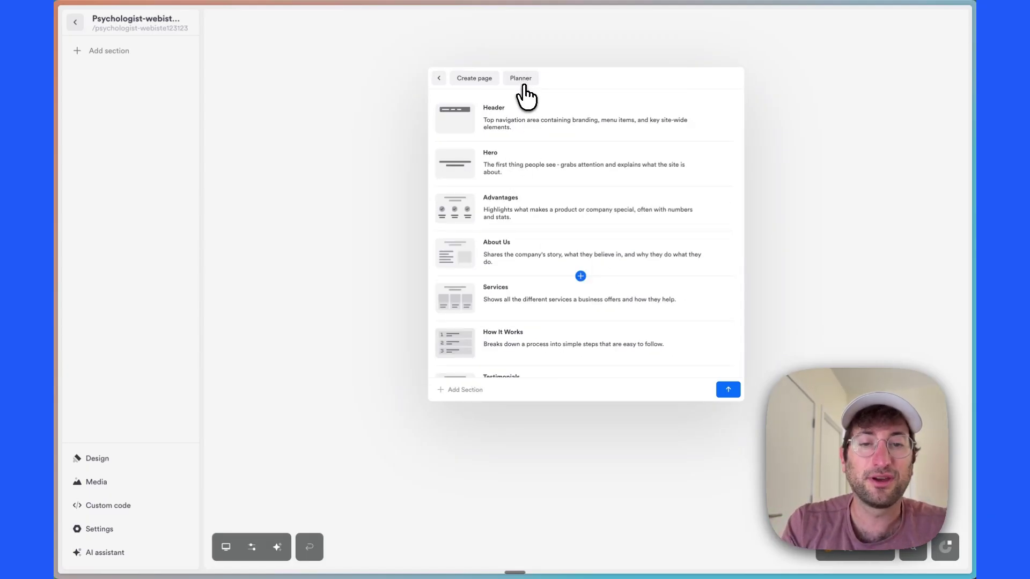
left_click(729, 390)
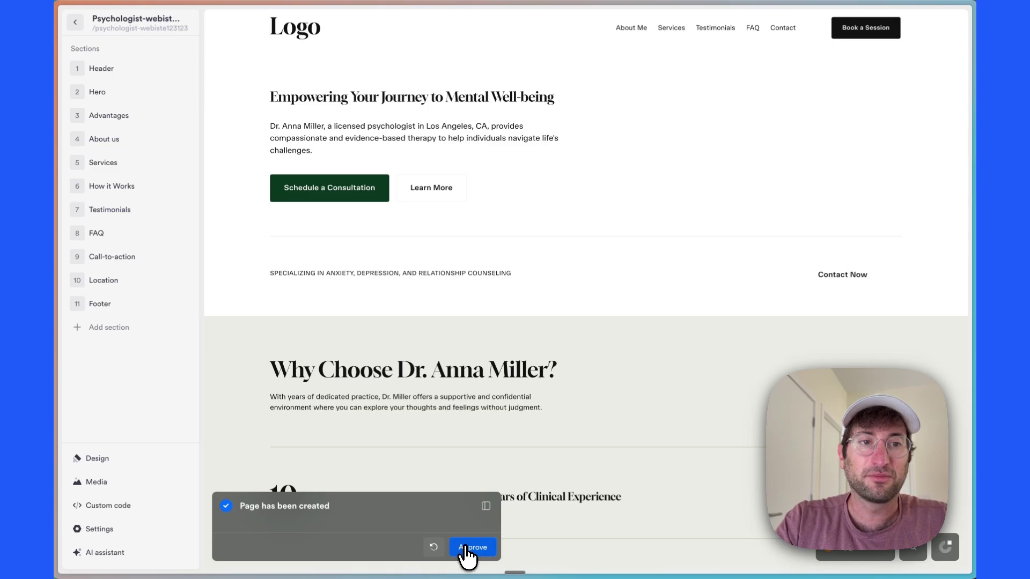
Step: Accept the generated homepage and try moving Services below How it Works
left_click(467, 548)
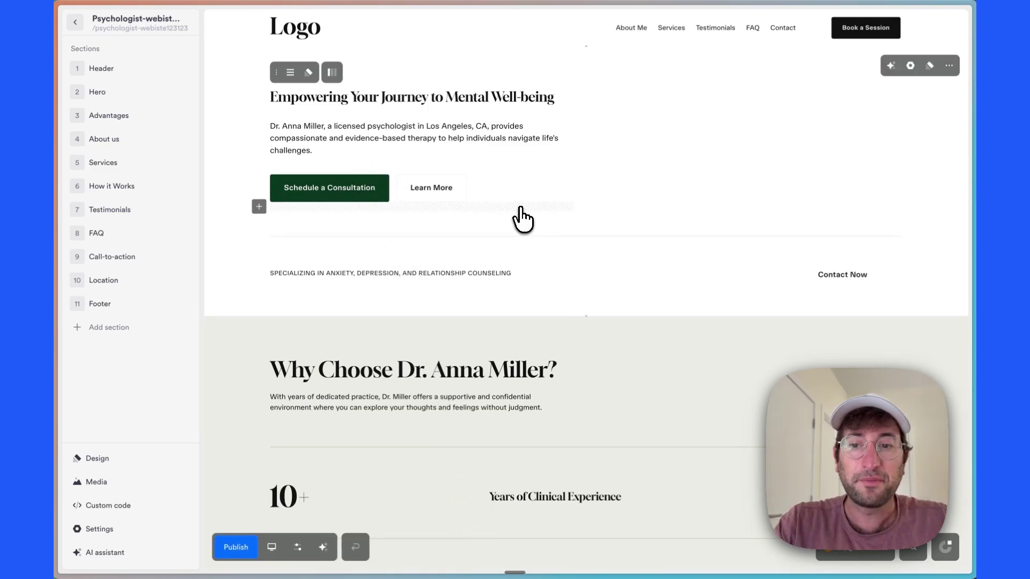
scroll(519, 211, "down", 5)
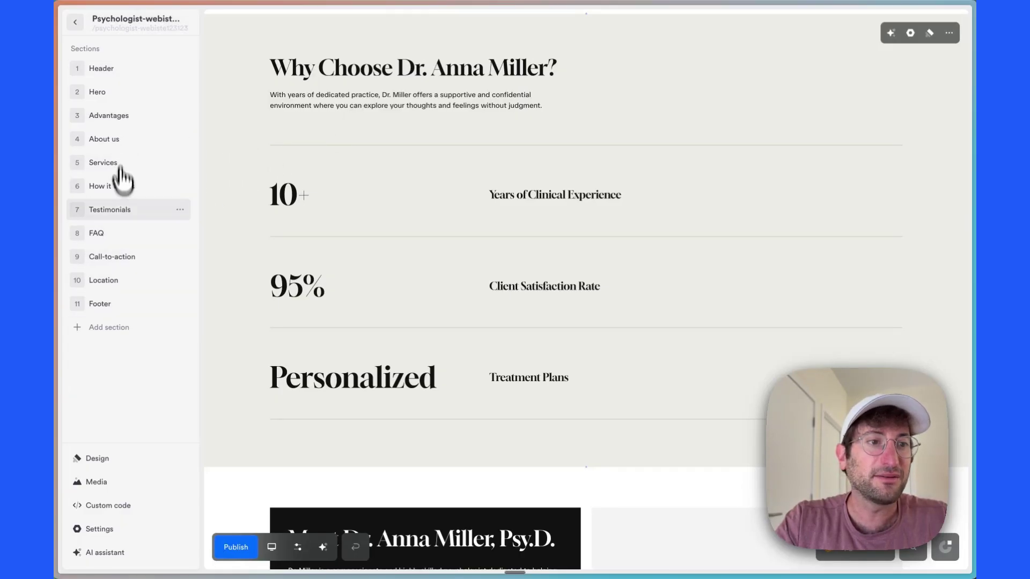
mouse_move(126, 166)
left_mouse_down()
mouse_move(128, 186)
mouse_move(127, 166)
left_mouse_up()
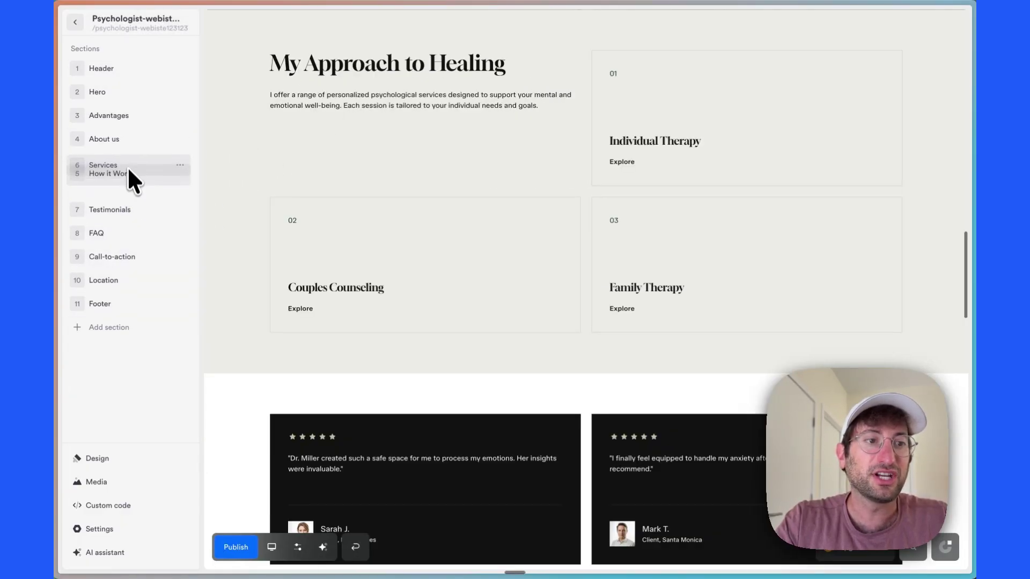
Step: Apply the black, beige and tan colour palette after trying the grey and tan-navy ones
left_click(113, 460)
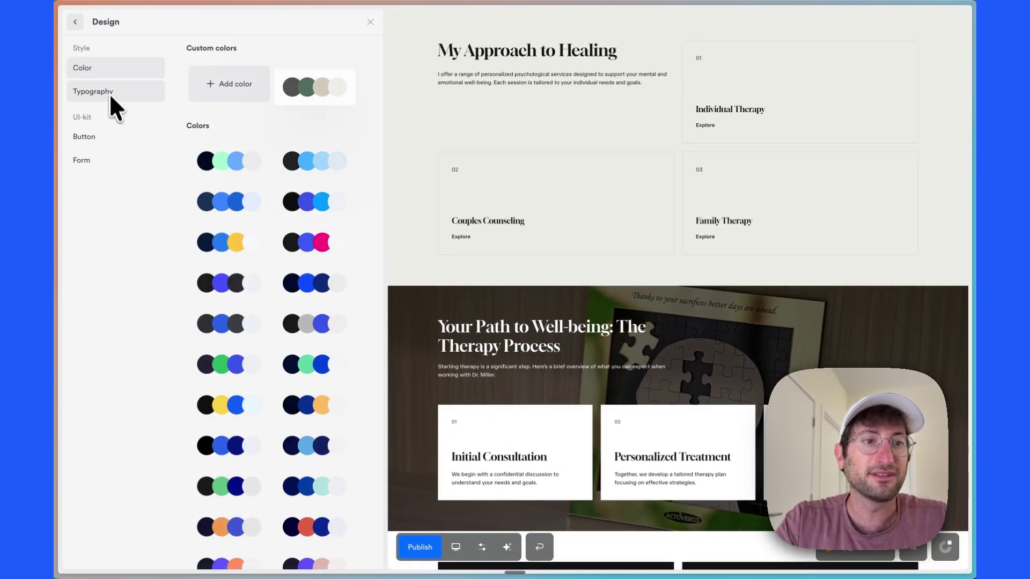
scroll(299, 358, "down", 10)
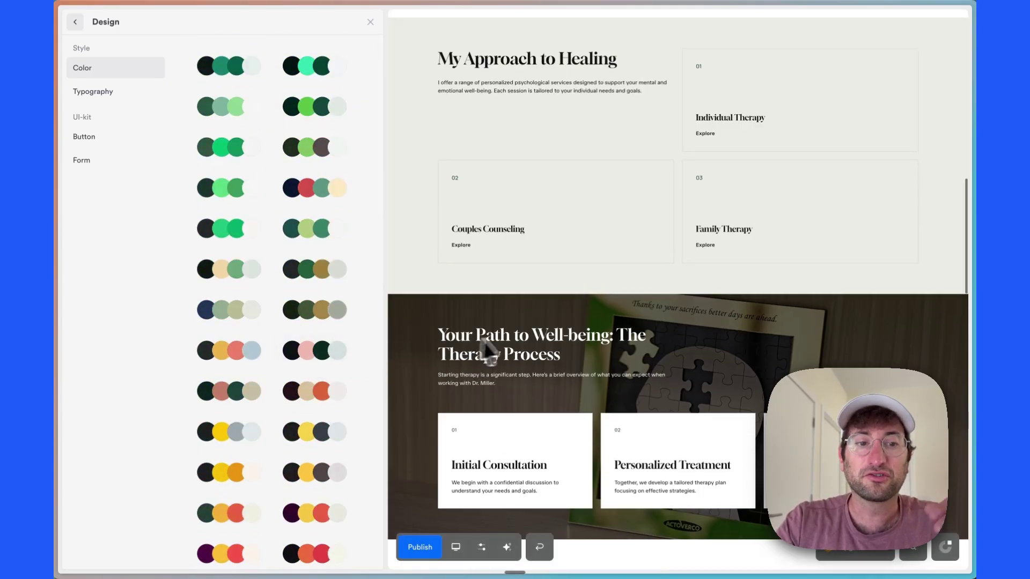
scroll(515, 333, "up", 15)
scroll(296, 392, "down", 3)
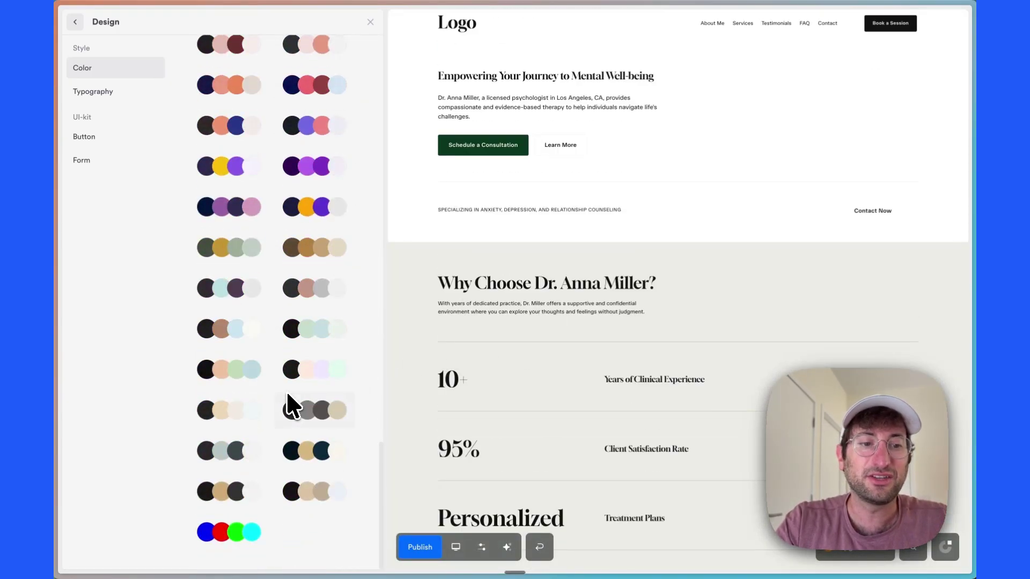
left_click(234, 450)
left_click(315, 451)
left_click(322, 491)
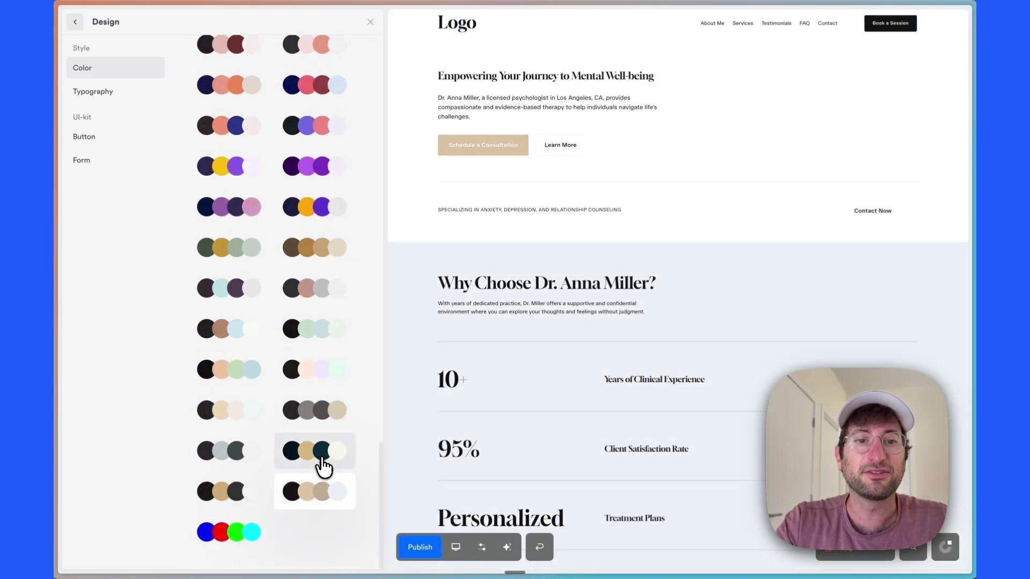
scroll(508, 386, "down", 3)
scroll(510, 384, "down", 15)
scroll(515, 381, "up", 20)
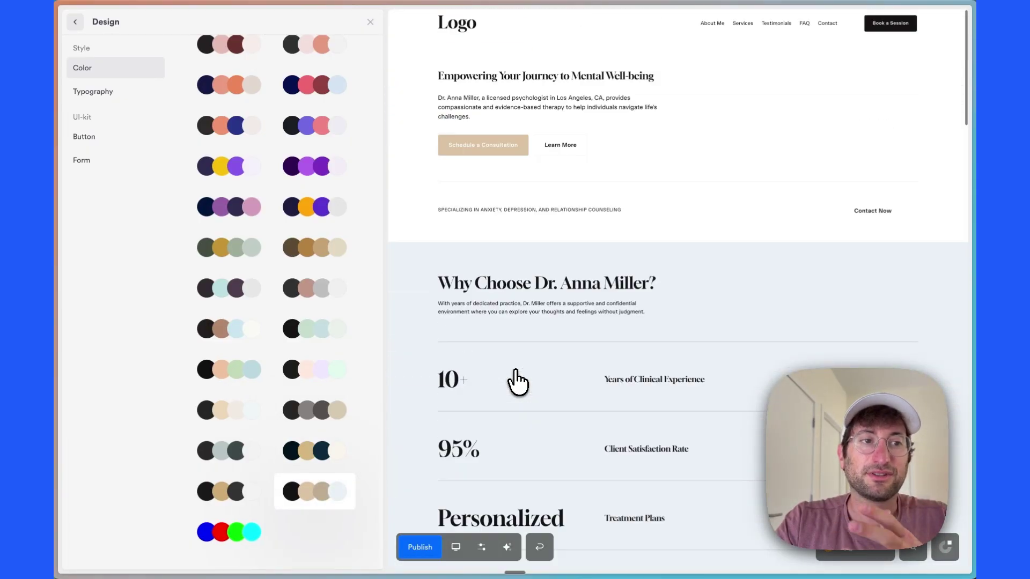
left_click(76, 22)
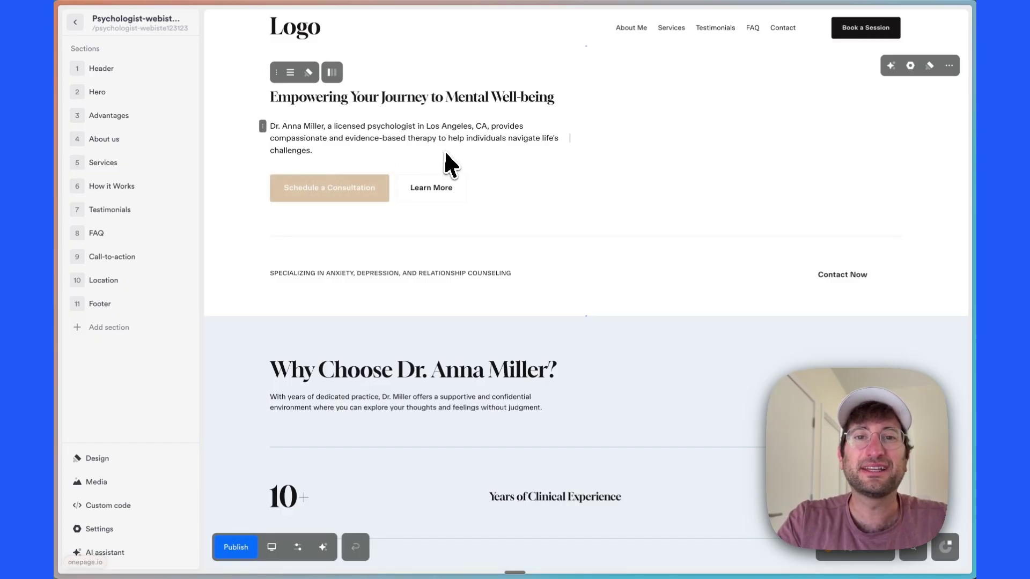
Step: Create an AI-generated 'services' page prompted to describe the psychologist's offered services
scroll(492, 123, "down", 5)
scroll(455, 208, "down", 20)
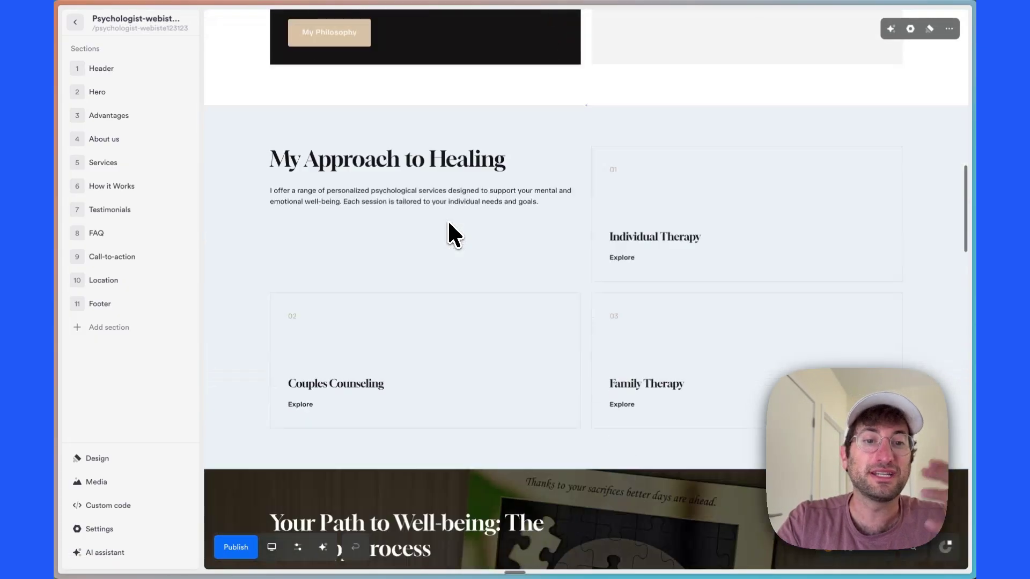
scroll(448, 221, "down", 20)
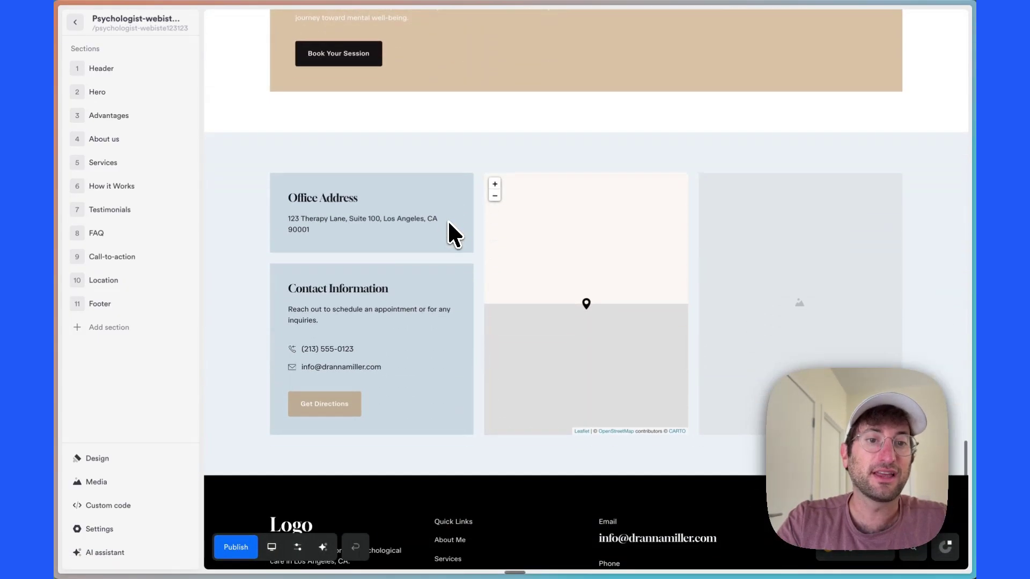
scroll(378, 169, "up", 10)
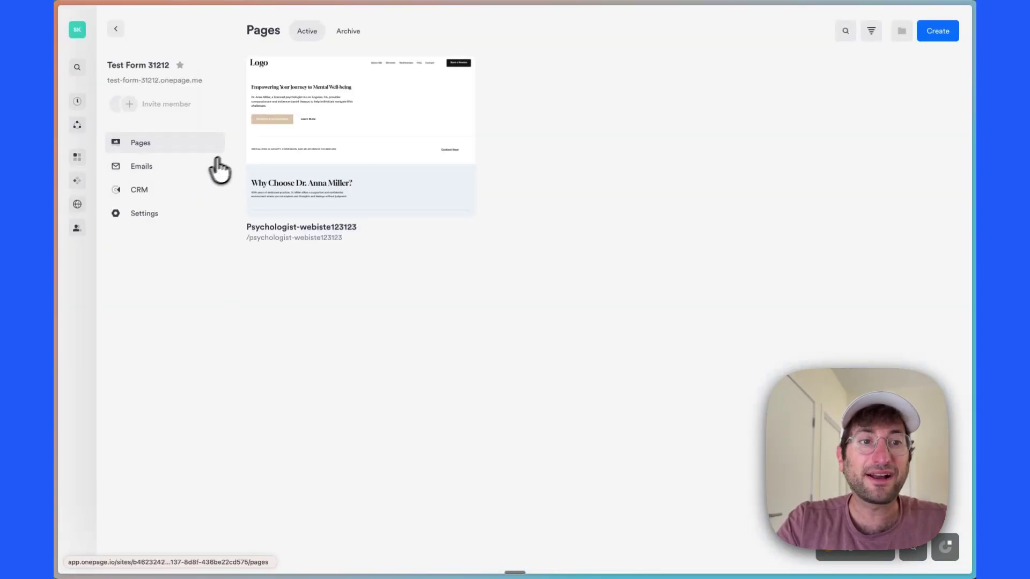
left_click(942, 36)
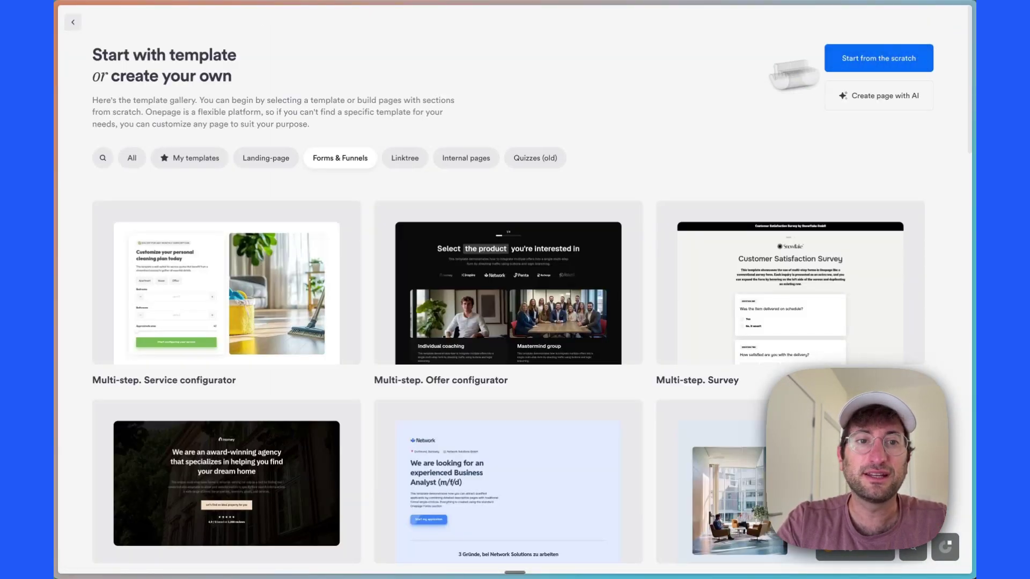
key("Escape")
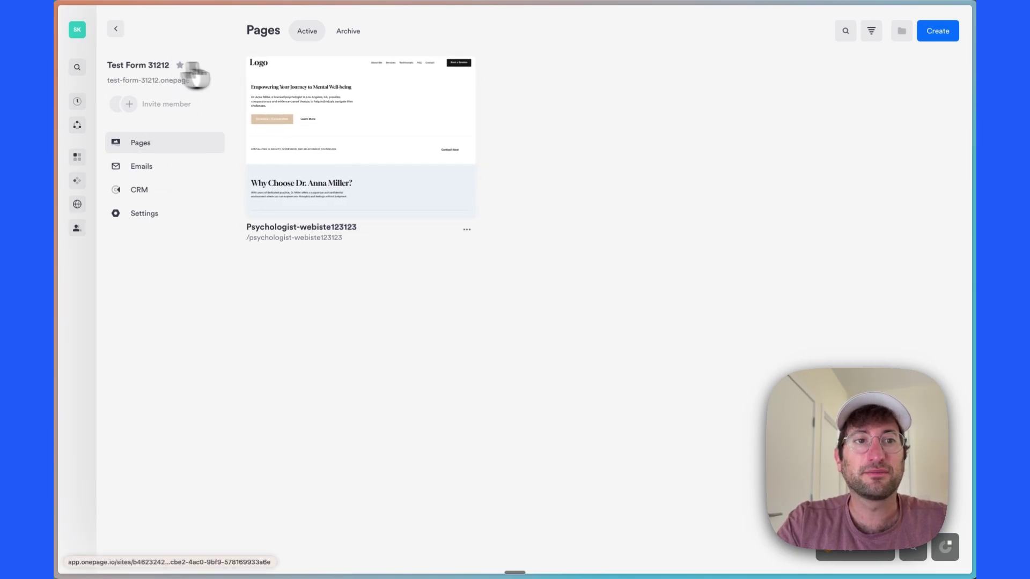
left_click(937, 31)
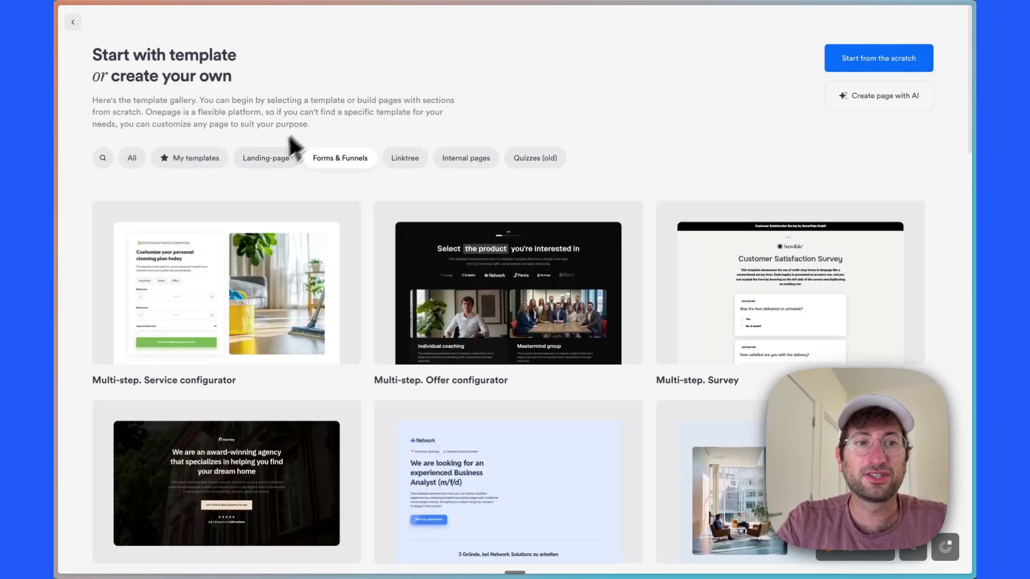
left_click(862, 97)
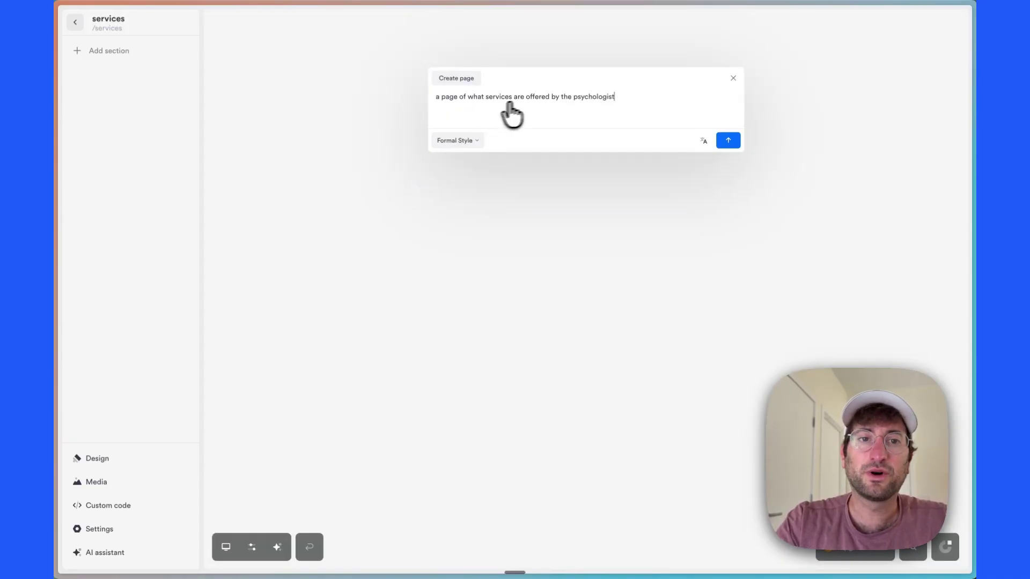
left_click(727, 141)
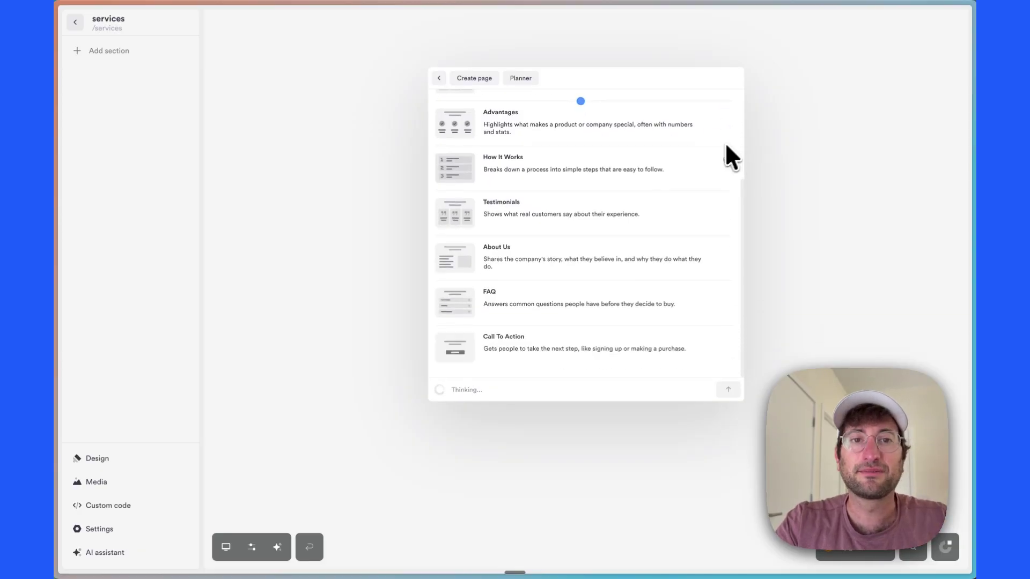
Step: Remove Advantages, How It Works, Testimonials and About Us from the plan, then generate the six sections
scroll(584, 215, "up", 5)
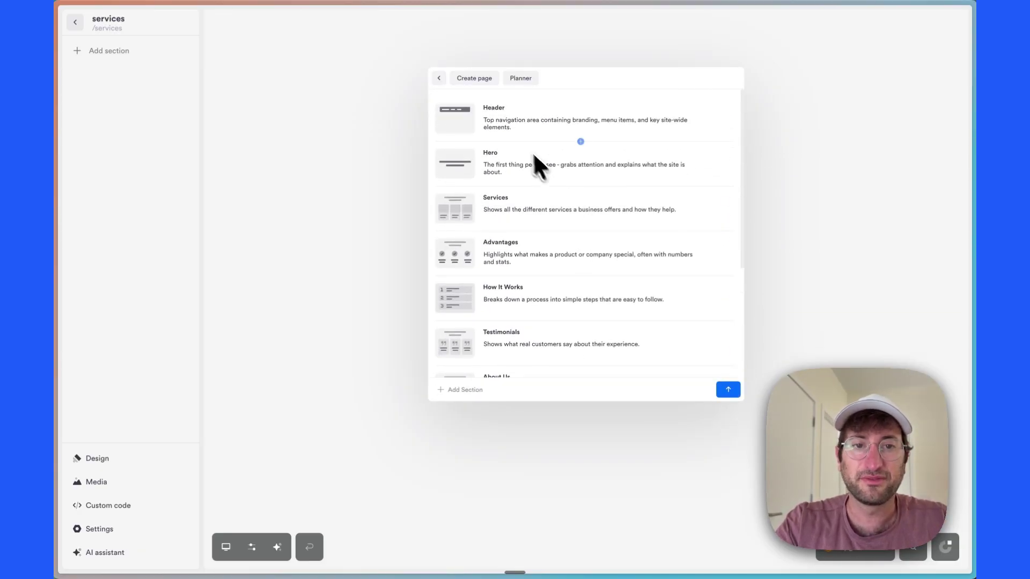
scroll(706, 225, "down", 2)
left_click(726, 202)
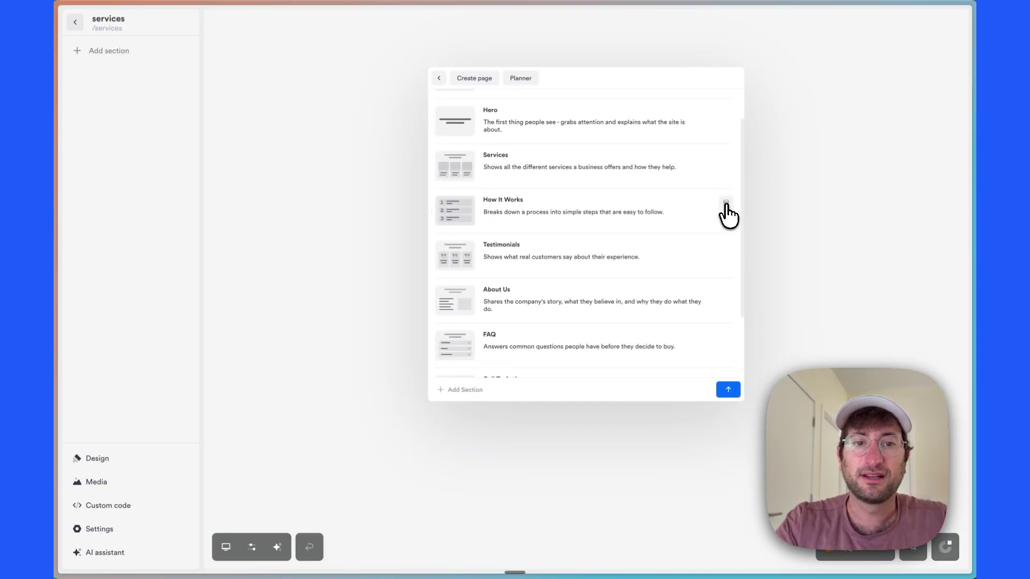
left_click(725, 204)
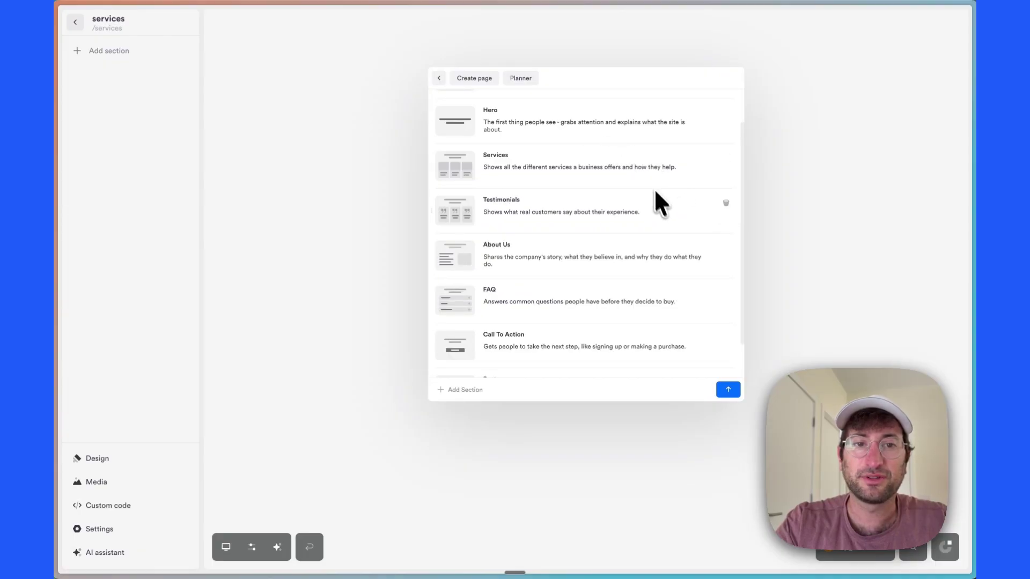
left_click(726, 204)
left_click(725, 204)
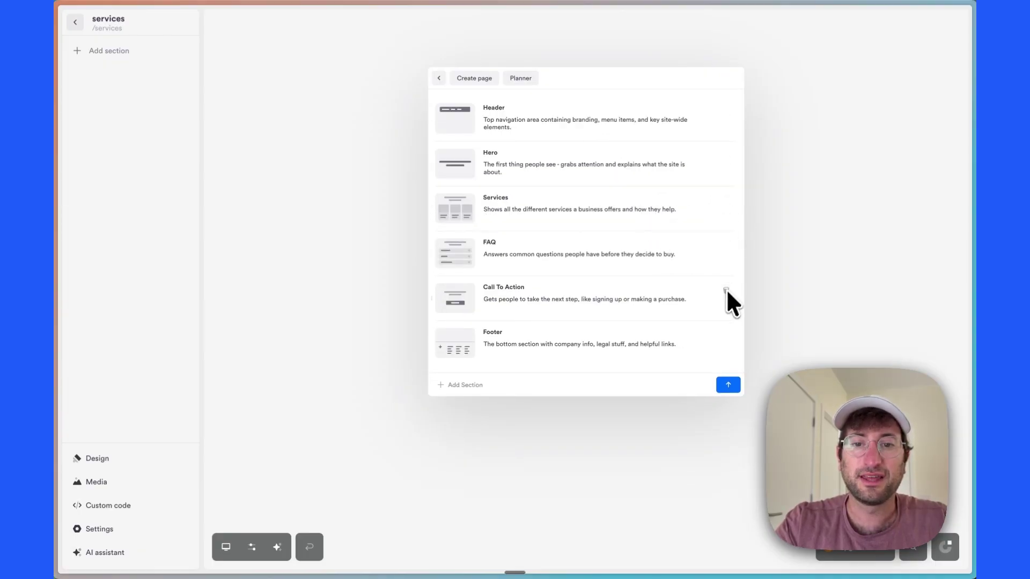
left_click(728, 385)
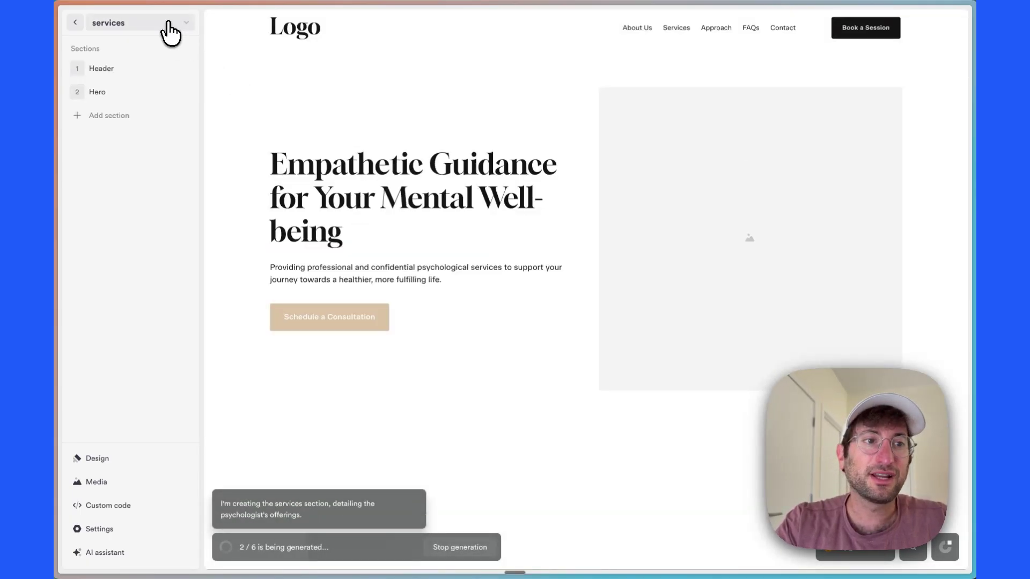
Step: Link the services page's logo to the psychologist homepage
left_click(165, 30)
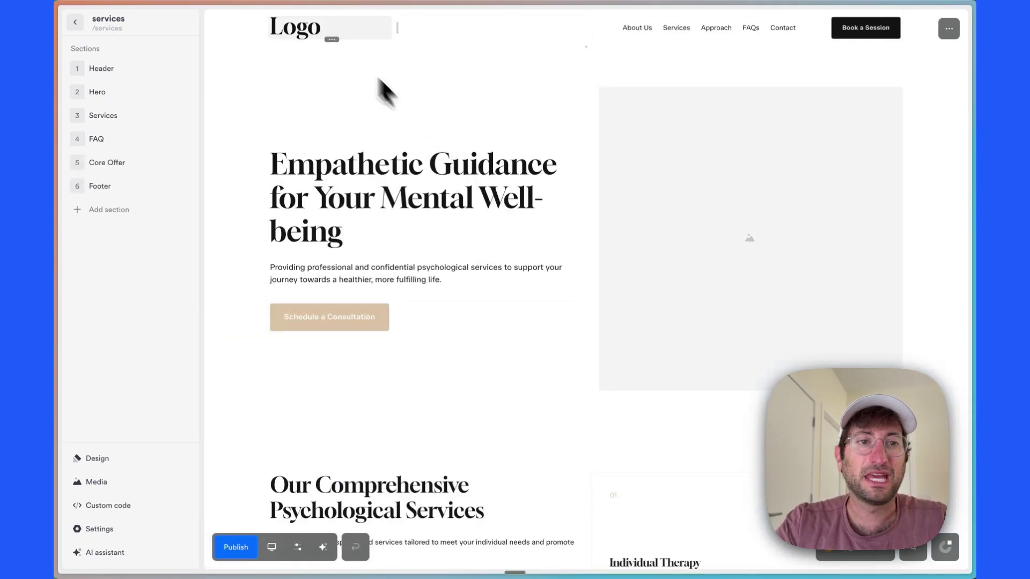
left_click(320, 30)
left_click(218, 59)
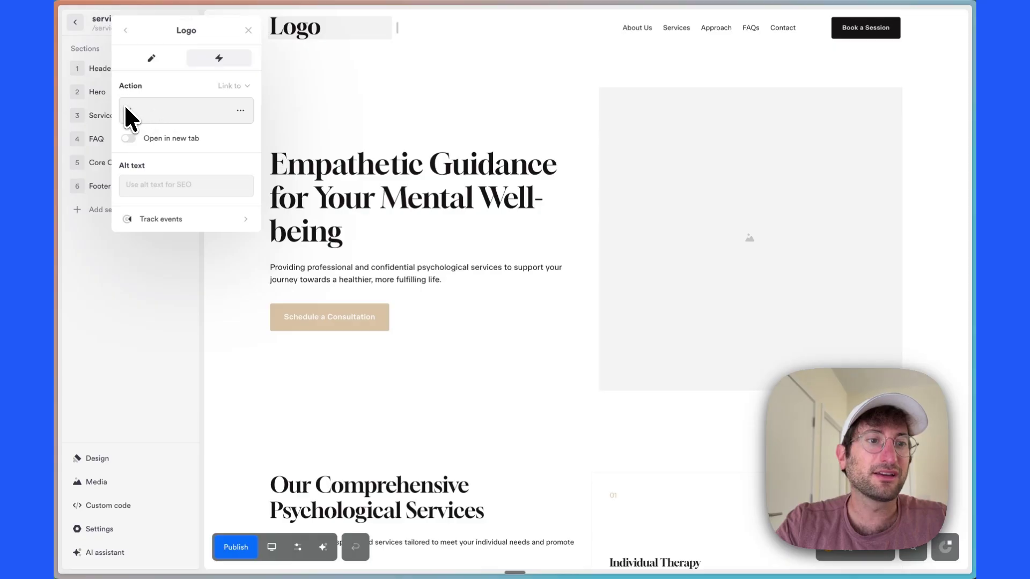
left_click(241, 114)
left_click(182, 141)
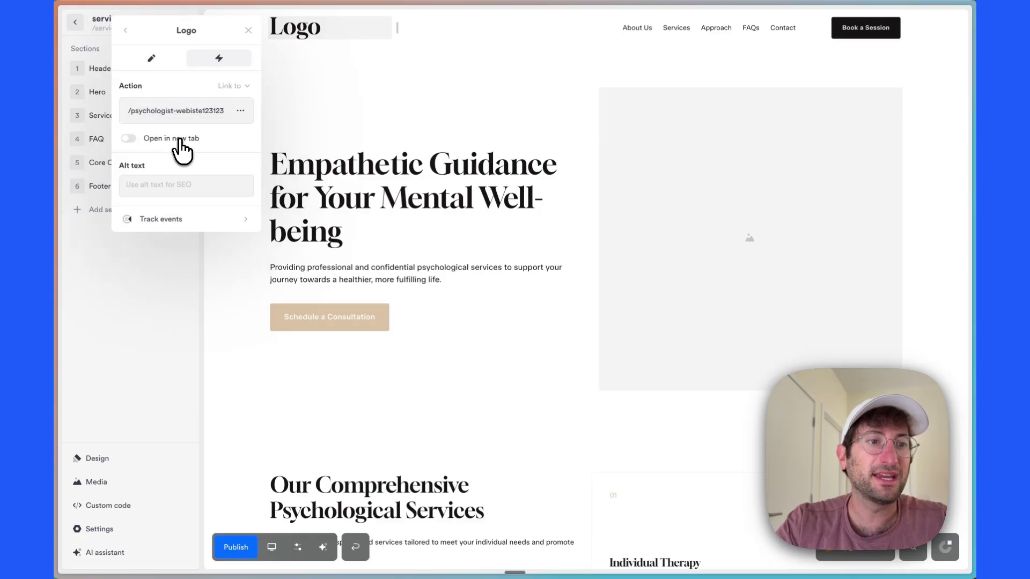
left_click(403, 102)
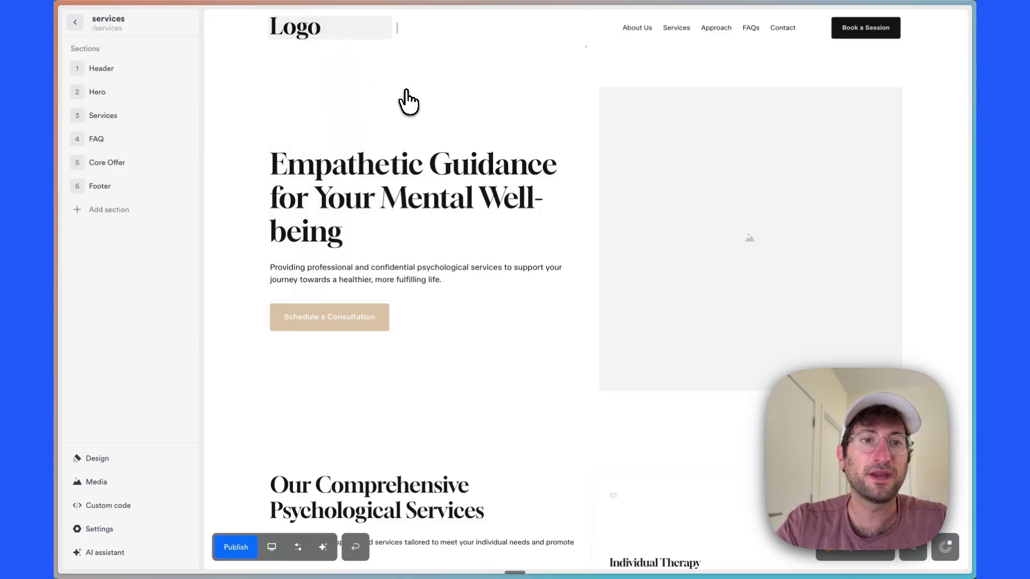
Step: Link the Services menu item to the /services page
left_click(676, 29)
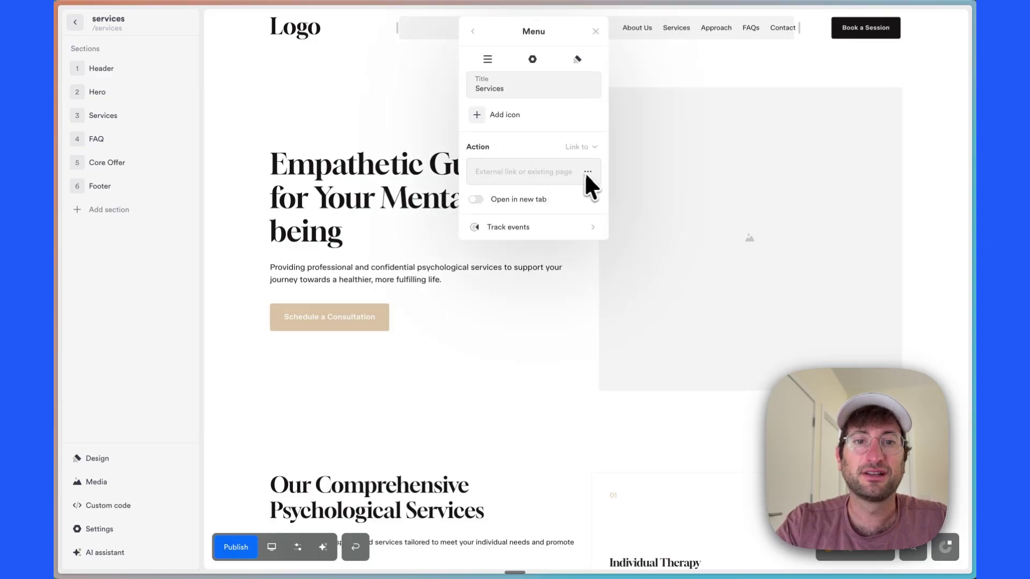
left_click(588, 173)
left_click(533, 221)
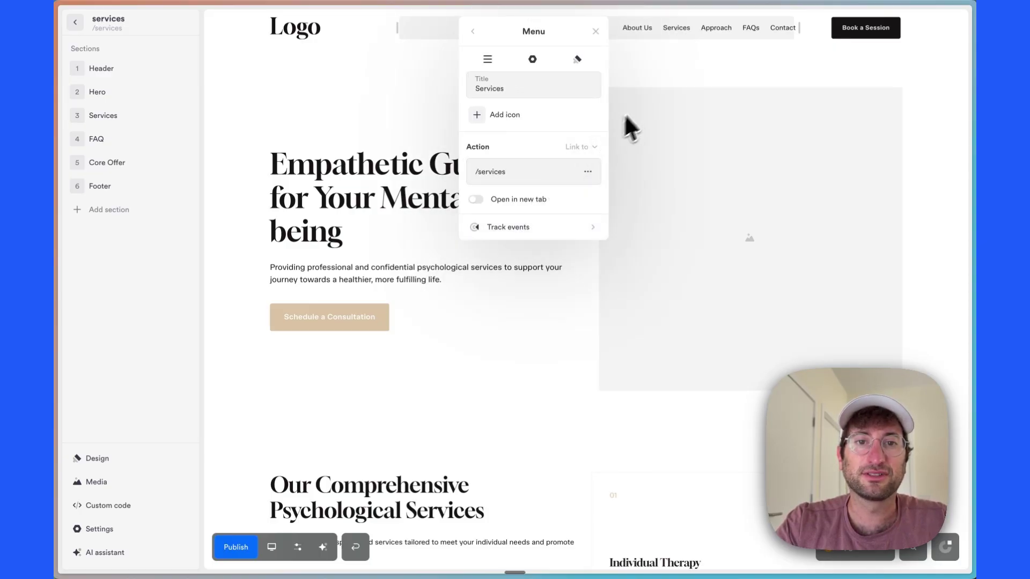
left_click(595, 32)
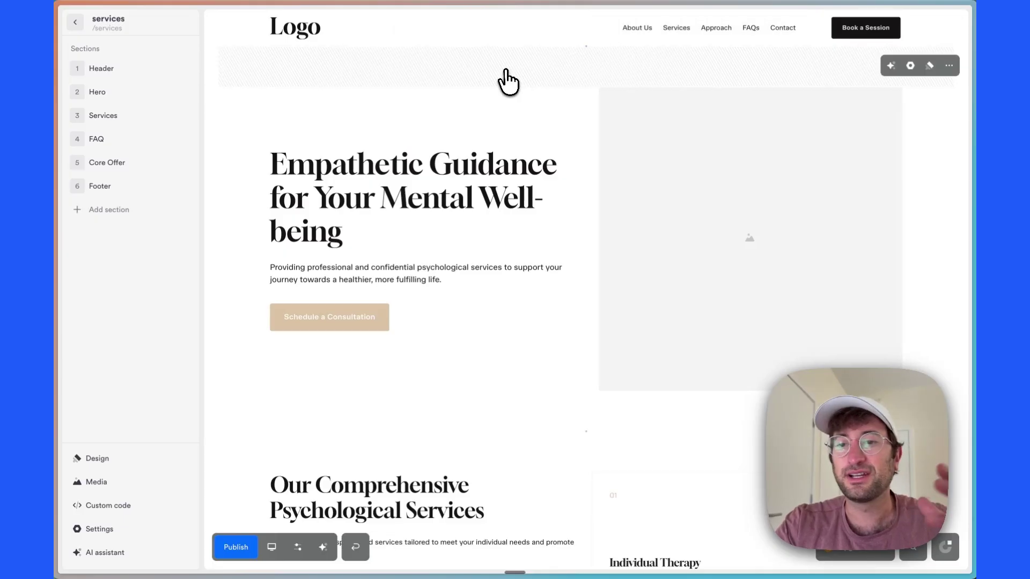